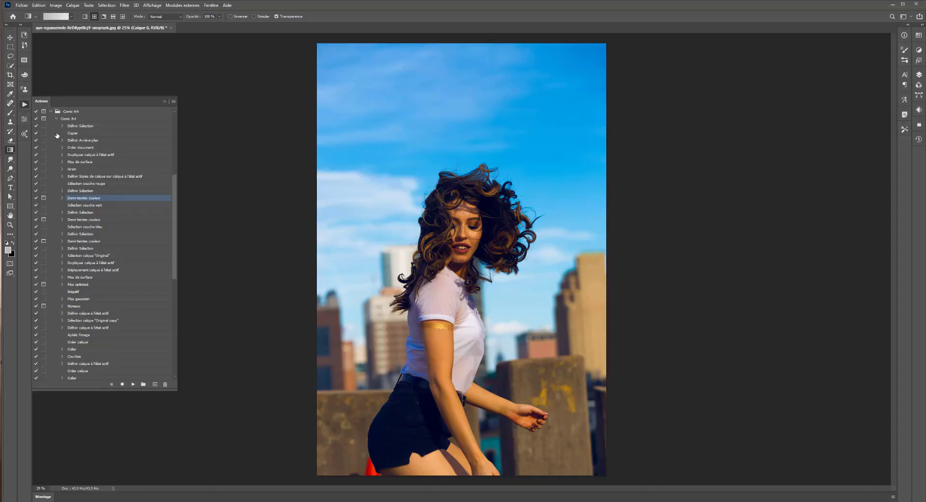
Create an action named comic in the tuts set and start recording it.
{"action": "left_click", "coordinate": [56, 119]}
{"action": "left_click", "coordinate": [66, 284]}
{"action": "left_click", "coordinate": [155, 385]}
{"action": "type", "text": "comic"}
{"action": "left_click", "coordinate": [414, 113]}
Duplicate the photo layer twice while the comic action records.
{"action": "left_click", "coordinate": [919, 75]}
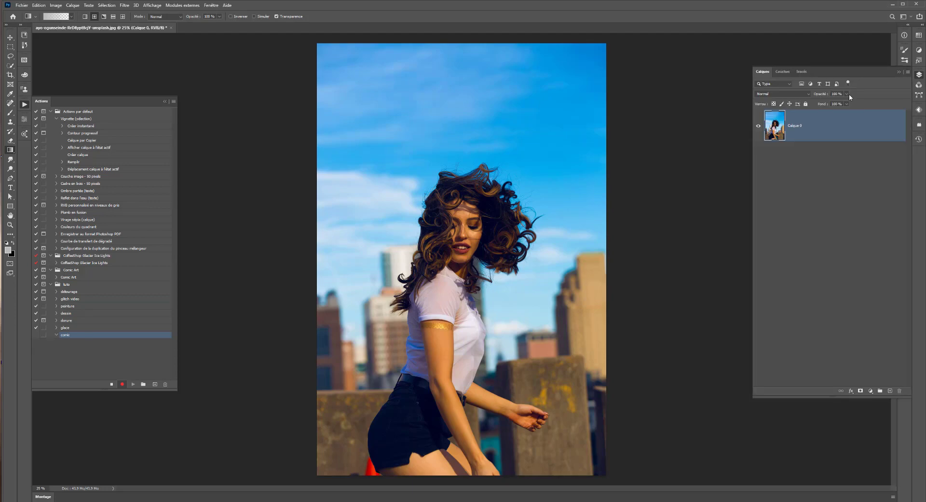
{"action": "key", "text": "ctrl+j"}
{"action": "key", "text": "ctrl+j"}
Rename the uppermost layer copy demis teinte and the copy below it effet dessin.
{"action": "double_click", "coordinate": [805, 125]}
{"action": "type", "text": "demis teinte"}
{"action": "key", "text": "Return"}
{"action": "double_click", "coordinate": [800, 158]}
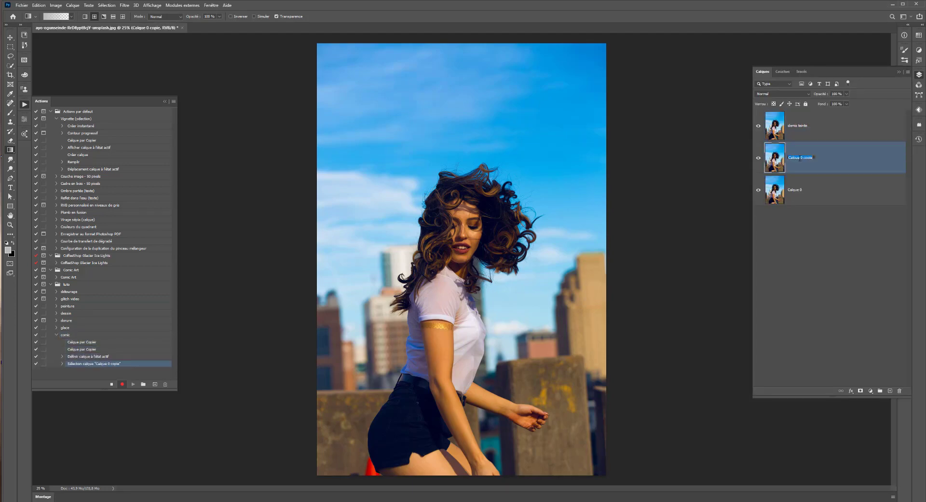
{"action": "type", "text": "effet dessin"}
Convert the effet dessin and demis teinte layers to smart objects.
{"action": "right_click", "coordinate": [826, 159]}
{"action": "left_click", "coordinate": [858, 251]}
{"action": "right_click", "coordinate": [823, 127]}
{"action": "left_click", "coordinate": [852, 220]}
Apply the Contour postérisé gallery filter to the effet dessin layer with thickness 2, intensity 1 and posterization 1.
{"action": "left_click", "coordinate": [824, 159]}
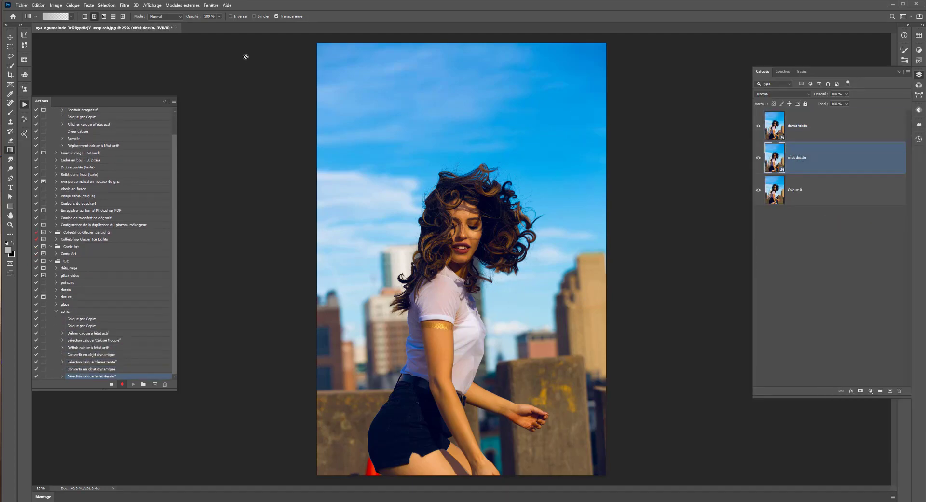
{"action": "left_click", "coordinate": [124, 5]}
{"action": "left_click", "coordinate": [140, 45]}
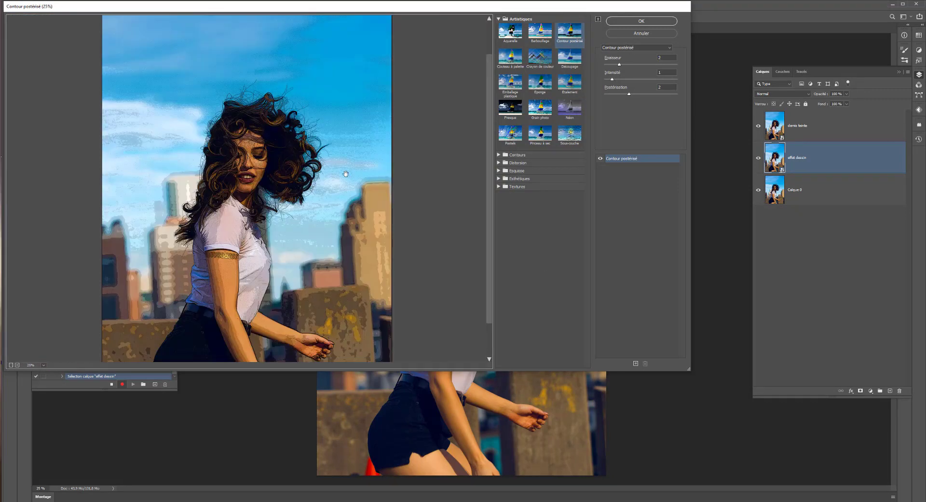
{"action": "left_click_drag", "start_coordinate": [612, 79], "coordinate": [616, 97]}
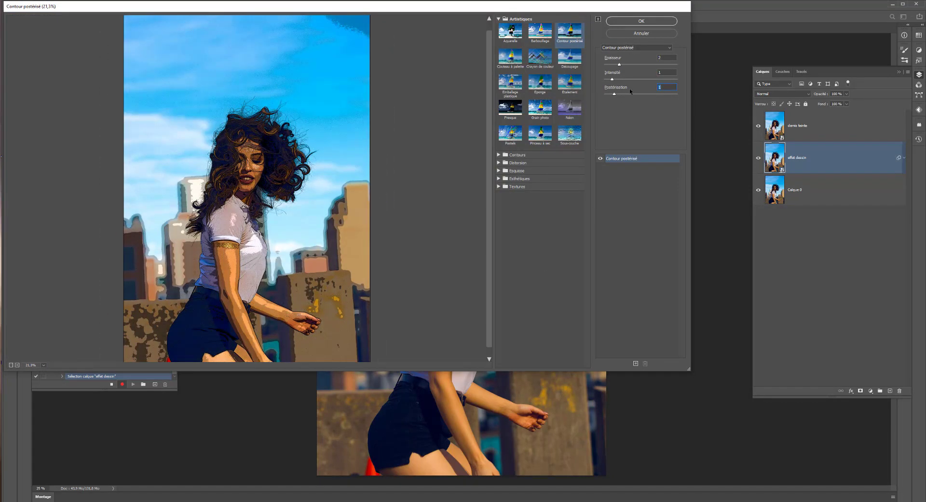
{"action": "left_click", "coordinate": [638, 21]}
Apply the Demi-teintes couleur filter to the demis teinte layer and set its blend mode to Lumière tamisée.
{"action": "left_click", "coordinate": [808, 128]}
{"action": "left_click", "coordinate": [124, 8]}
{"action": "mouse_move", "coordinate": [193, 112]}
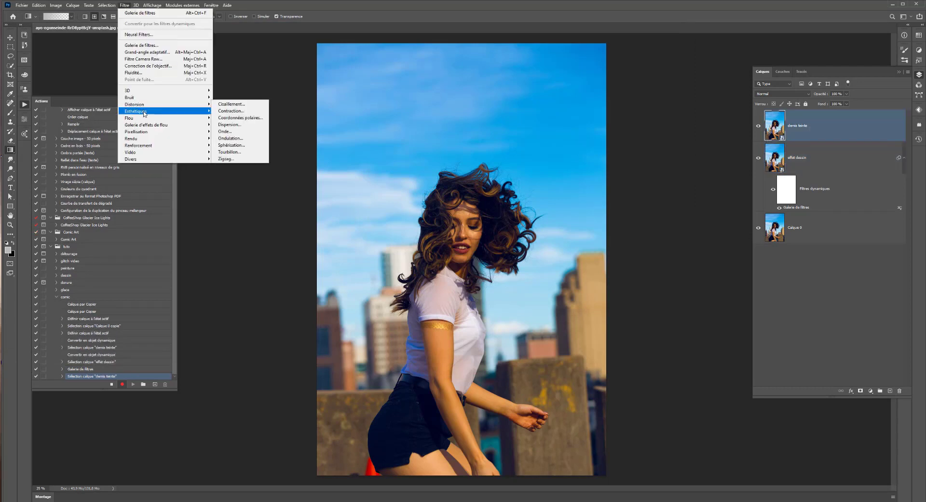
{"action": "left_click", "coordinate": [227, 126]}
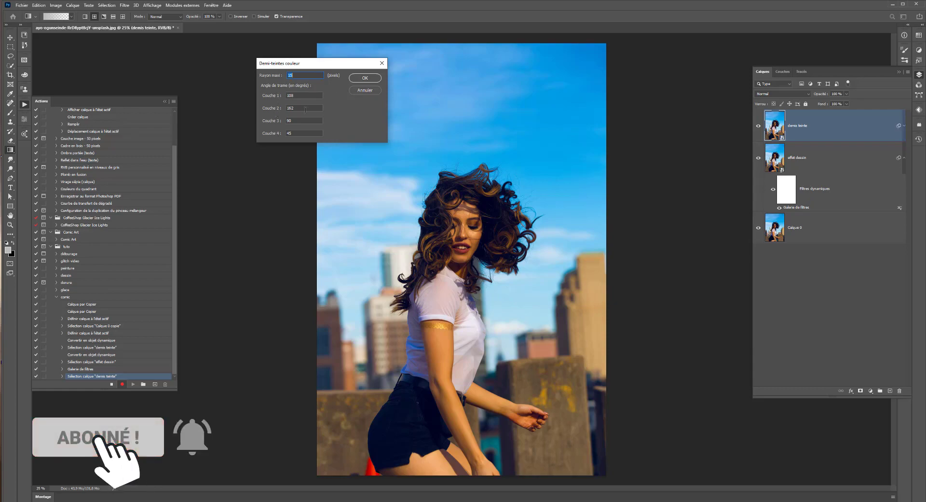
{"action": "key", "text": "Return"}
{"action": "left_click", "coordinate": [782, 94]}
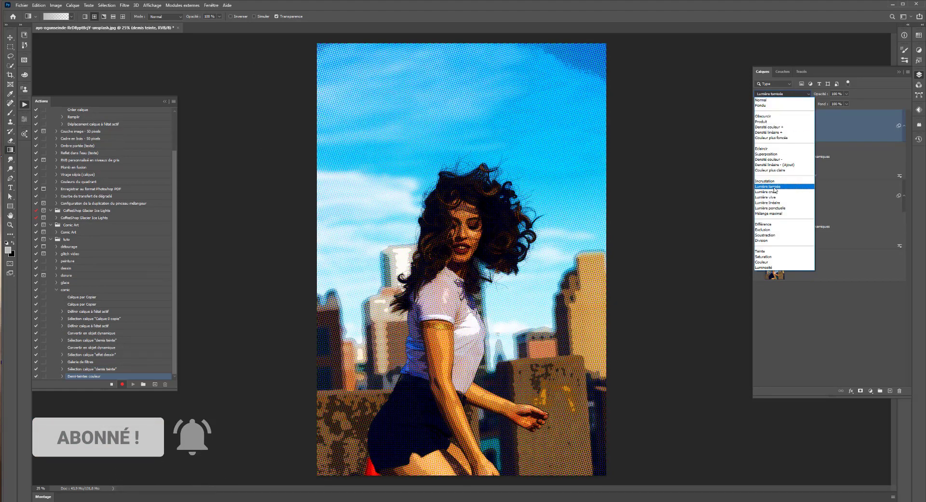
{"action": "left_click", "coordinate": [777, 186]}
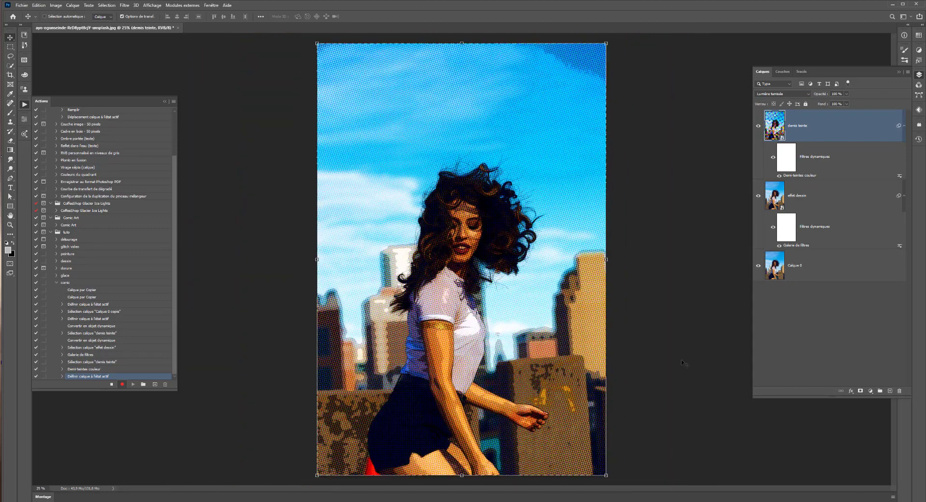
Add a Levels adjustment layer with a lower white input level, and a Vibrance adjustment layer above it.
{"action": "left_click", "coordinate": [870, 390]}
{"action": "left_click", "coordinate": [888, 298]}
{"action": "left_click_drag", "start_coordinate": [97, 194], "coordinate": [136, 191]}
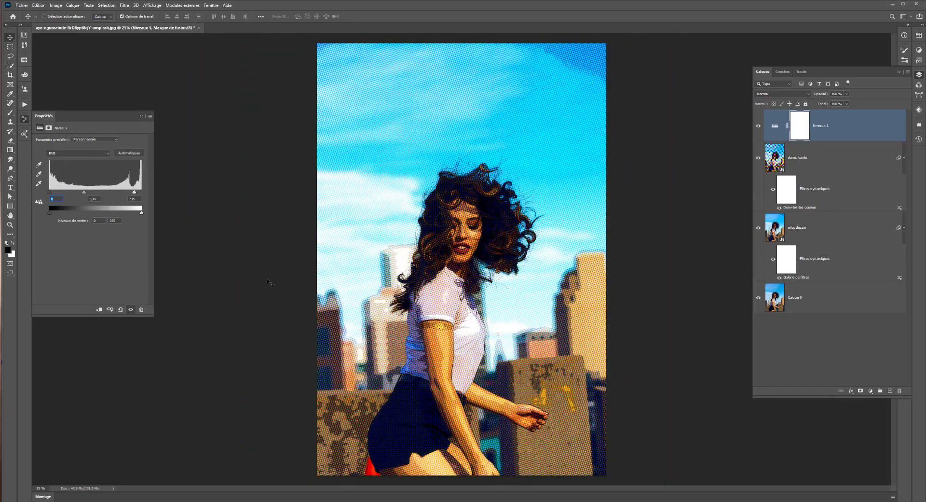
{"action": "left_click", "coordinate": [871, 390]}
{"action": "left_click", "coordinate": [888, 324]}
{"action": "mouse_move", "coordinate": [101, 147]}
{"action": "left_mouse_down"}
{"action": "mouse_move", "coordinate": [109, 147]}
{"action": "mouse_move", "coordinate": [95, 161]}
{"action": "left_mouse_up"}
Insert a stop in the comic action with the message "Pour modifier les points, modifier le rayon de demi teinte".
{"action": "left_click", "coordinate": [24, 104]}
{"action": "left_click", "coordinate": [174, 101]}
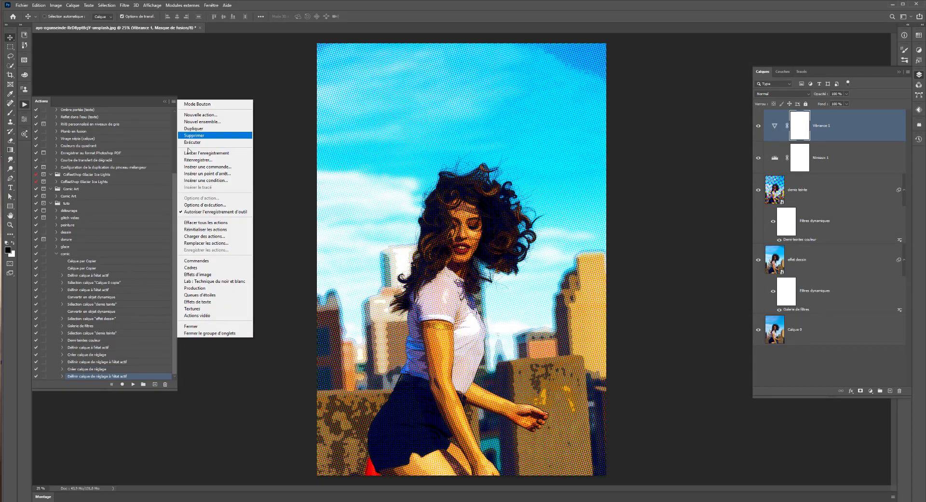
{"action": "left_click", "coordinate": [206, 175]}
{"action": "type", "text": "Pour modifier les points, modifier le rayon de demi teinte"}
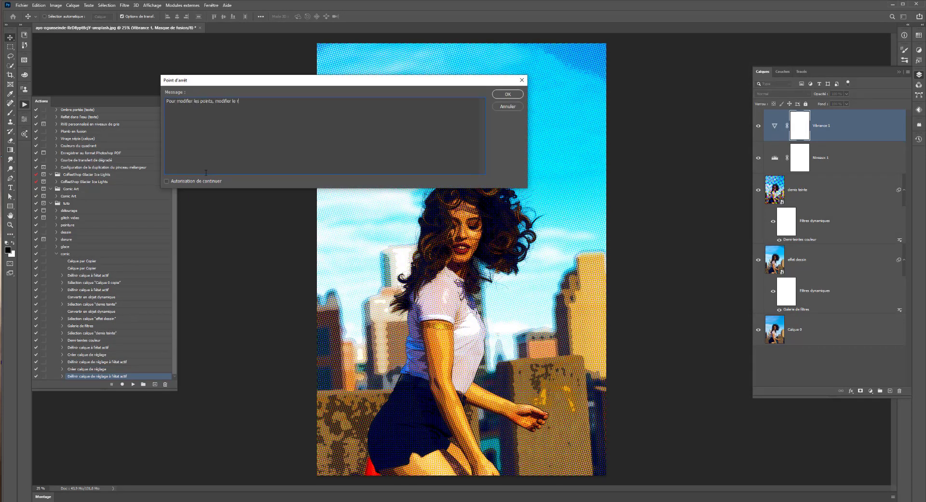
{"action": "key", "text": "Return"}
{"action": "left_click", "coordinate": [508, 94]}
Set the maximum radius of the demis teinte layer's Demi-teintes couleur filter to 20 pixels.
{"action": "double_click", "coordinate": [805, 240]}
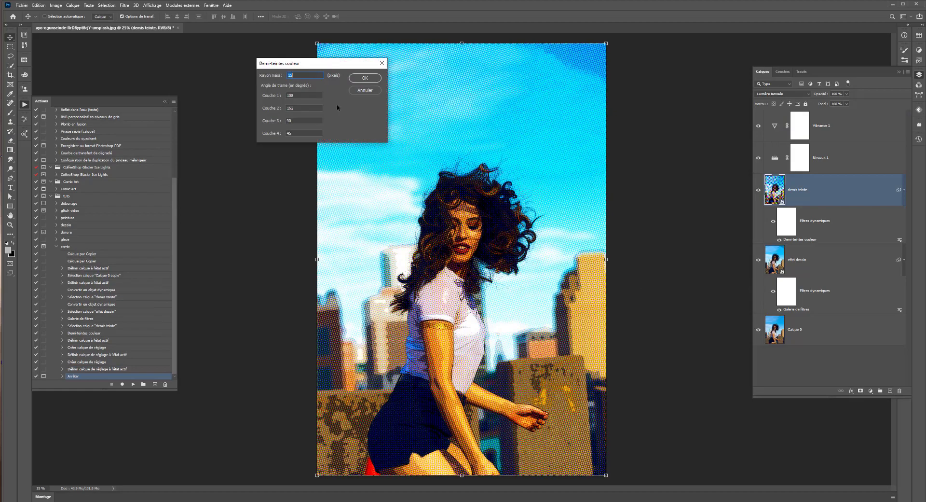
{"action": "type", "text": "20"}
{"action": "key", "text": "Return"}
Edit the Demi-teintes couleur smart filter again to give the demis teinte layer finer dots.
{"action": "double_click", "coordinate": [801, 240]}
{"action": "key", "text": "Return"}
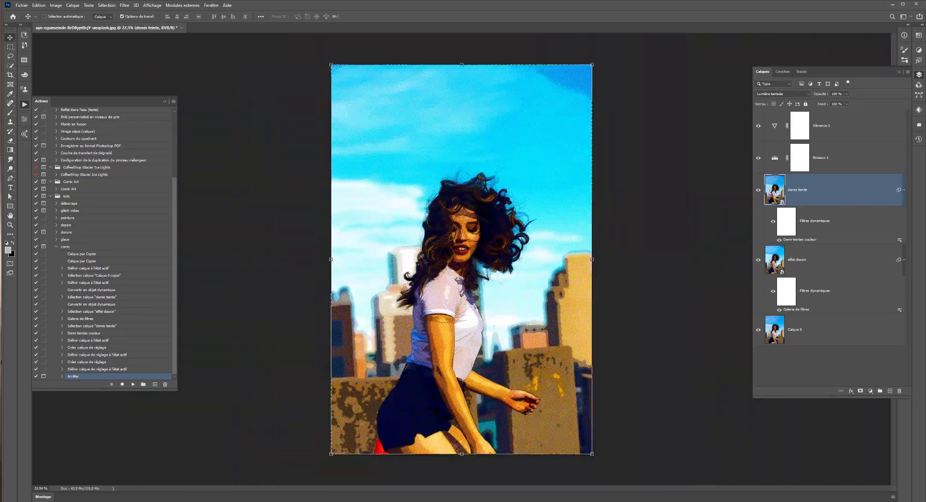
{"action": "key", "text": "Return"}
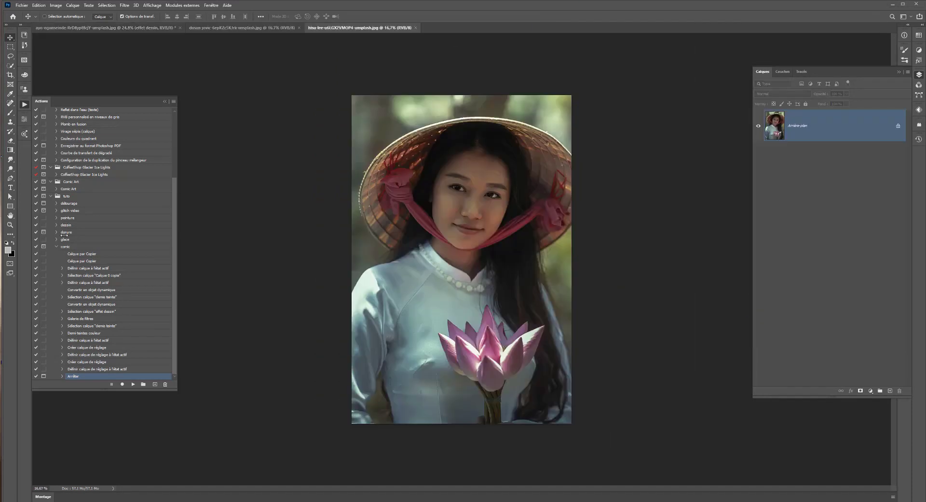
Try running the comic action on the portrait of the woman in the conical hat.
{"action": "left_click", "coordinate": [66, 247]}
{"action": "left_click", "coordinate": [132, 384]}
{"action": "key", "text": "Return"}
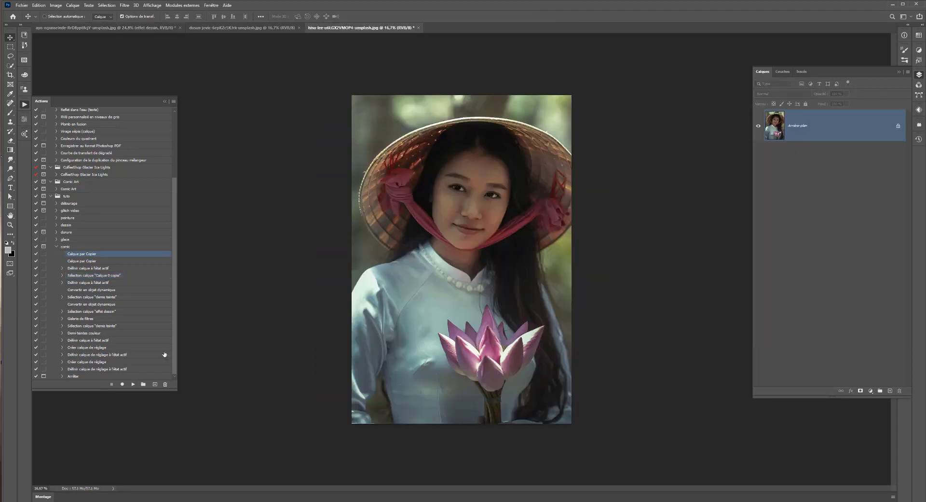
Record the unlocking of the background layer as an extra command in the comic action.
{"action": "left_click", "coordinate": [122, 384]}
{"action": "left_click", "coordinate": [898, 126]}
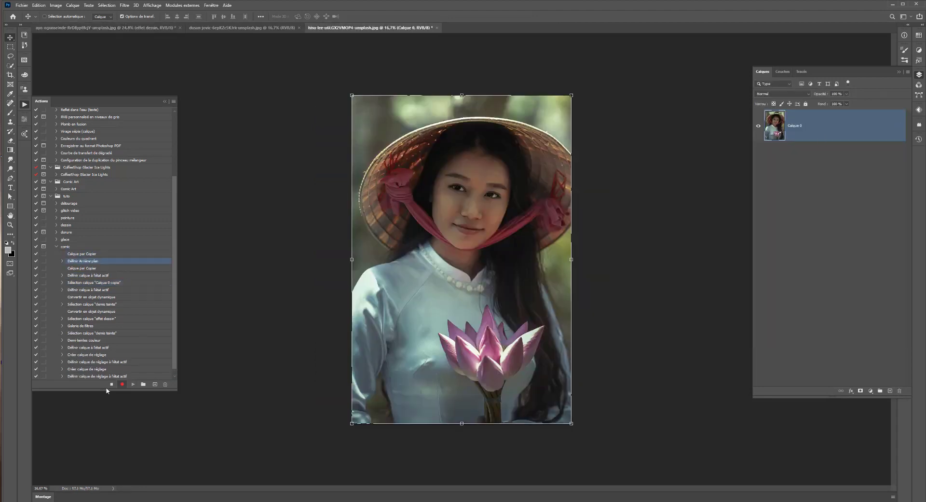
{"action": "left_click", "coordinate": [111, 384]}
Move the Définir Arrière-plan command to the start of the comic action and play the action.
{"action": "left_click_drag", "start_coordinate": [89, 262], "coordinate": [91, 251]}
{"action": "left_click", "coordinate": [133, 384]}
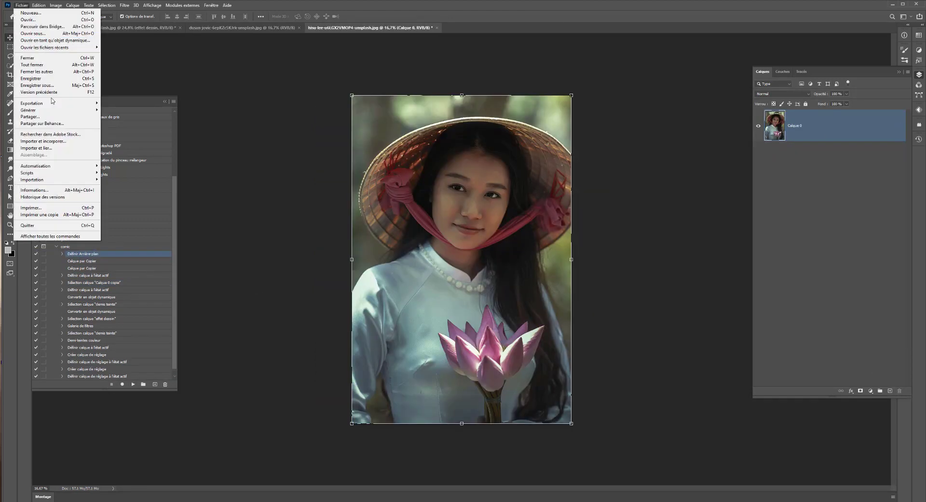
{"action": "key", "text": "Return"}
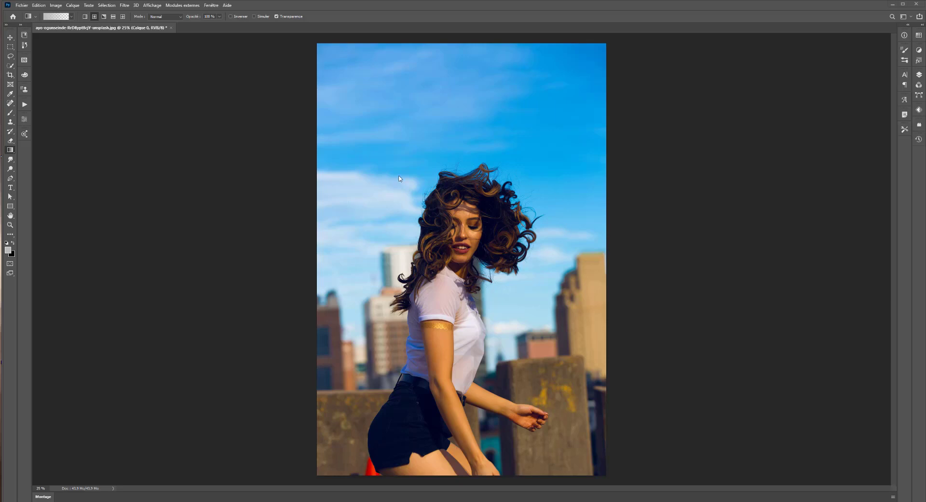
On the rooftop photo, create a comic action in the tuts set and start recording it.
{"action": "left_click", "coordinate": [24, 104]}
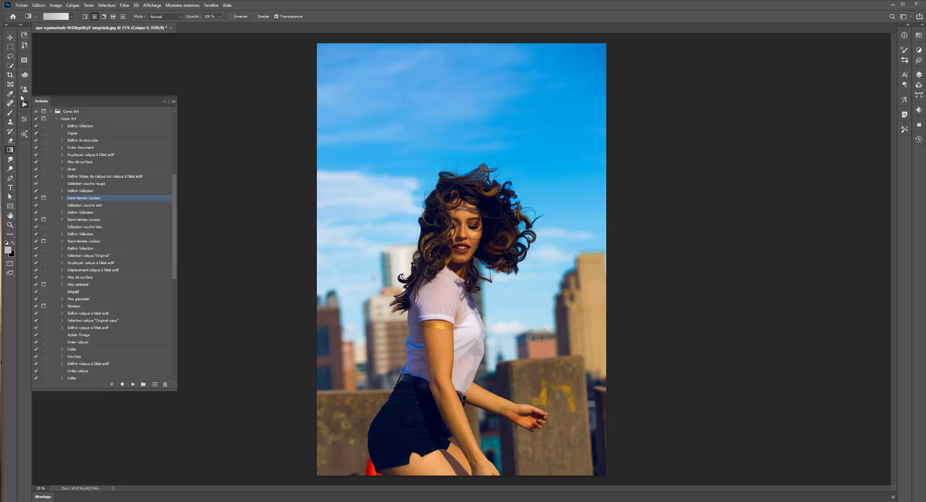
{"action": "left_click", "coordinate": [56, 121]}
{"action": "left_click", "coordinate": [91, 286]}
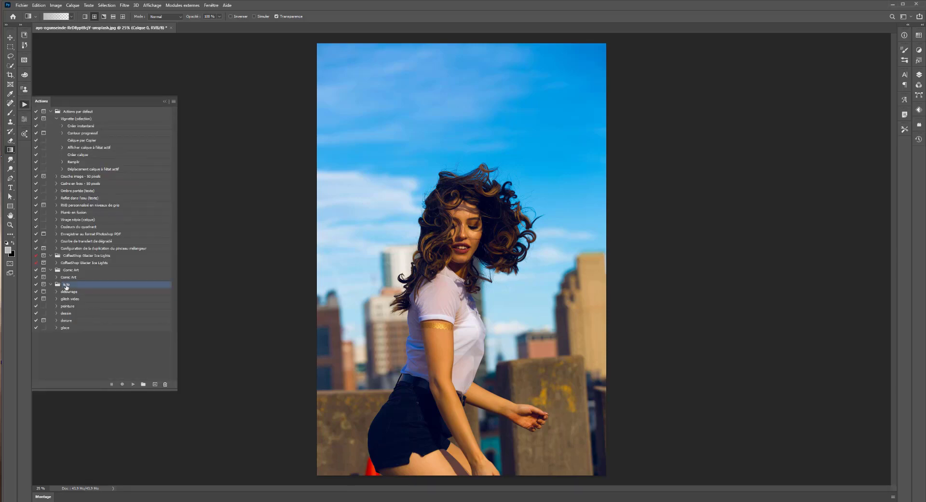
{"action": "left_click", "coordinate": [155, 384]}
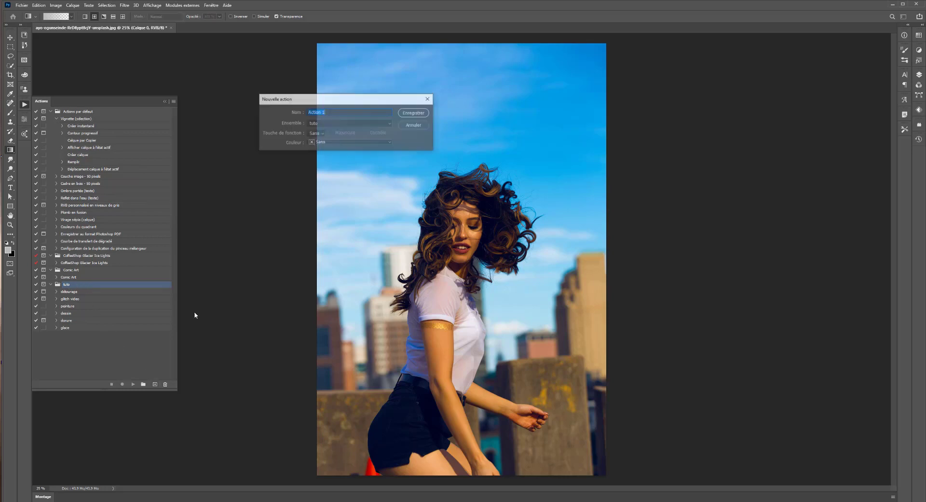
{"action": "type", "text": "comic"}
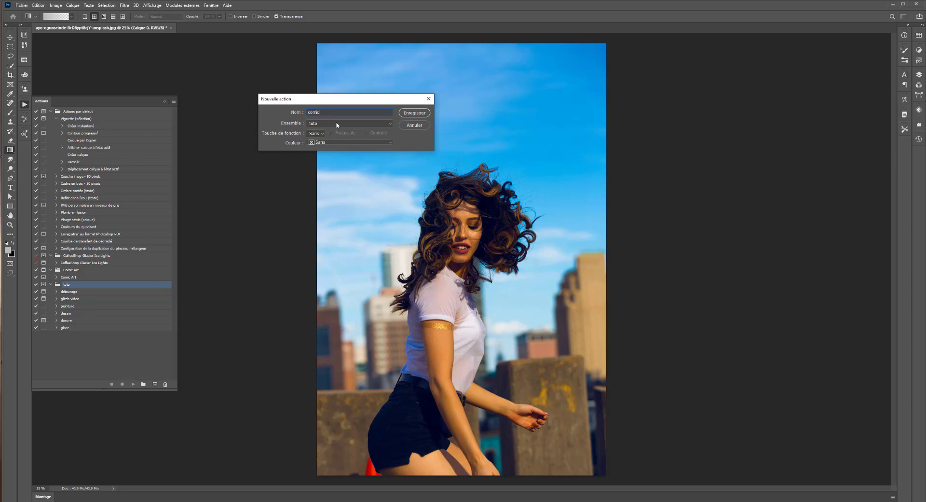
{"action": "left_click", "coordinate": [410, 117]}
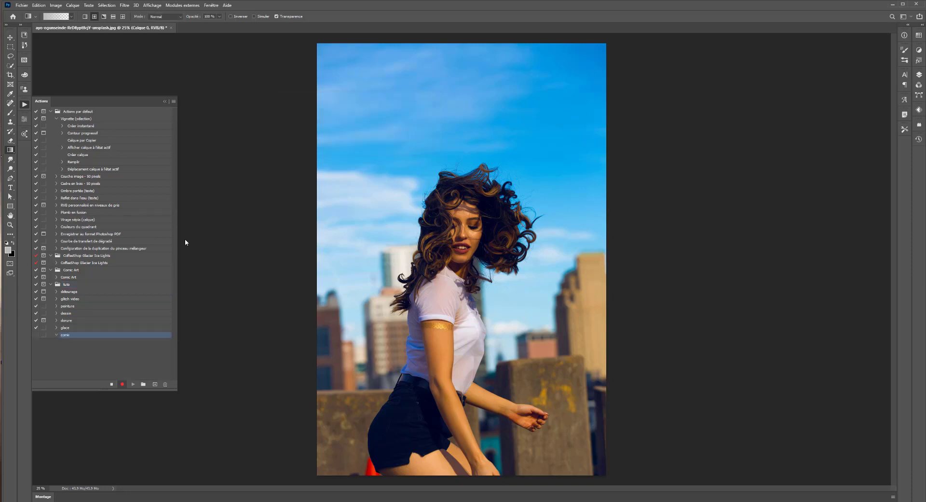
Make two copies of the Calque 0 layer.
{"action": "left_click", "coordinate": [920, 76]}
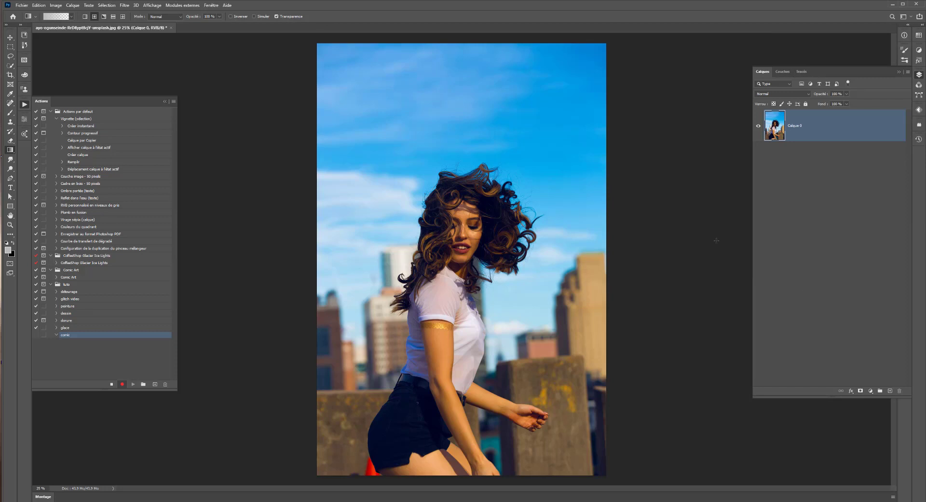
{"action": "key", "text": "ctrl+j"}
{"action": "key", "text": "ctrl+j"}
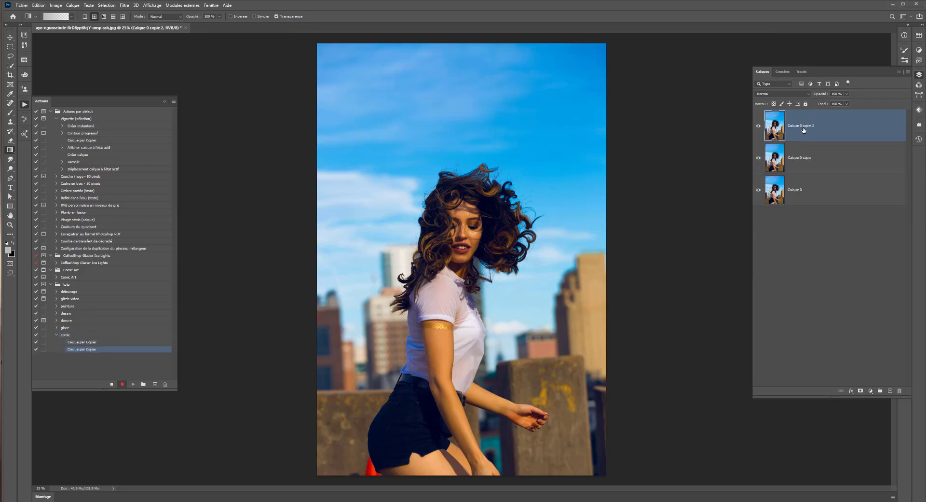
Name the uppermost copy demis teinte and the middle copy effet dessin.
{"action": "double_click", "coordinate": [804, 126]}
{"action": "type", "text": "dam"}
{"action": "key", "text": "Return"}
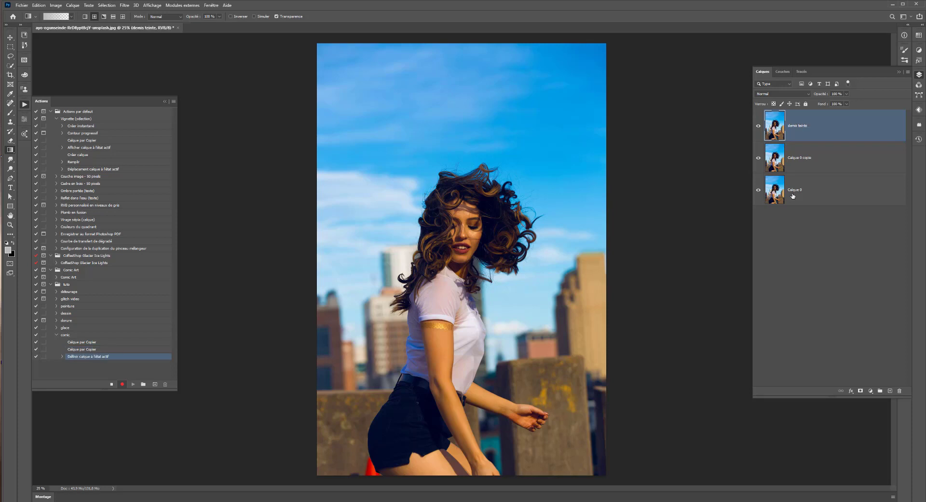
{"action": "double_click", "coordinate": [800, 157]}
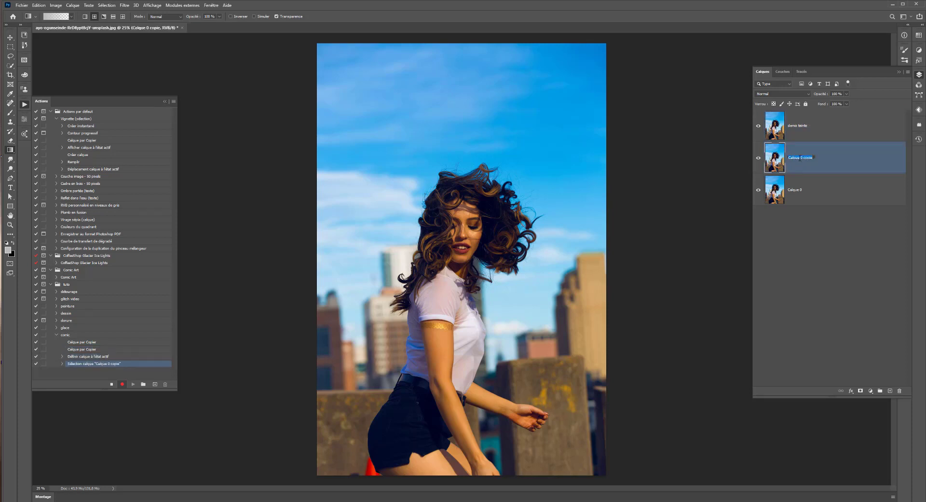
{"action": "type", "text": "effet dessin"}
{"action": "key", "text": "Return"}
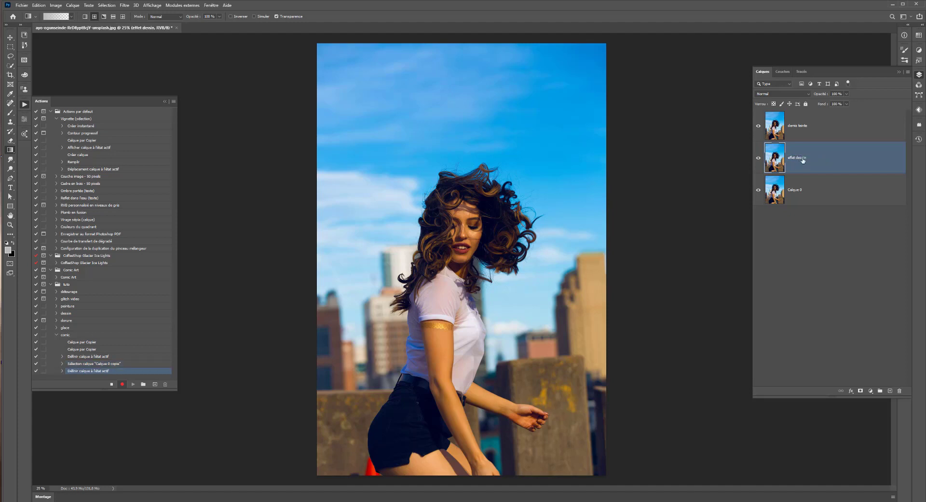
Convert both the effet dessin and demis teinte copies to smart objects.
{"action": "right_click", "coordinate": [830, 161]}
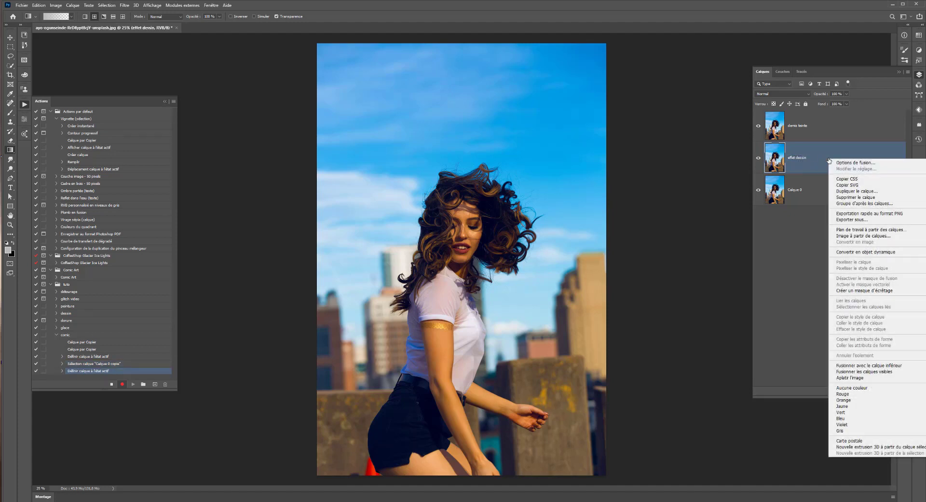
{"action": "left_click", "coordinate": [866, 252]}
{"action": "left_click", "coordinate": [824, 126]}
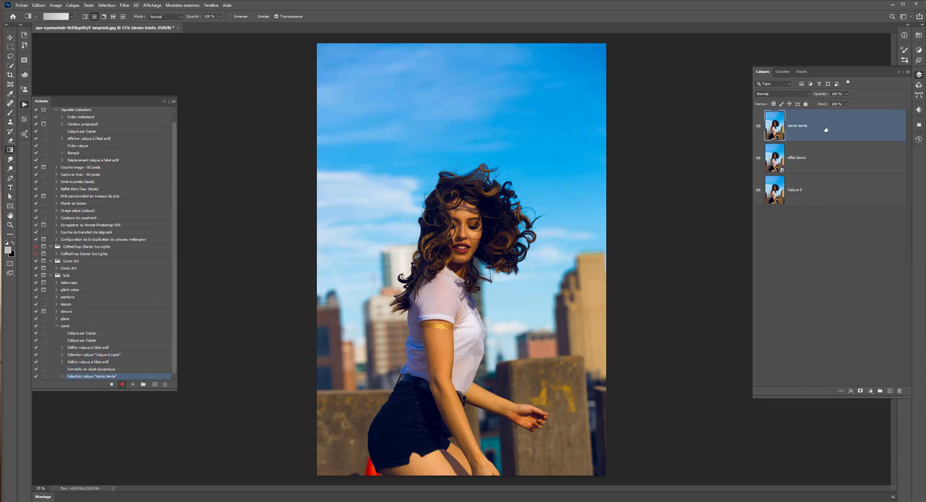
{"action": "right_click", "coordinate": [823, 129]}
{"action": "left_click", "coordinate": [844, 221]}
Open the Filter Gallery's Contour postérisé filter on the effet dessin layer, with most of the photo shown in the preview.
{"action": "left_click", "coordinate": [821, 161]}
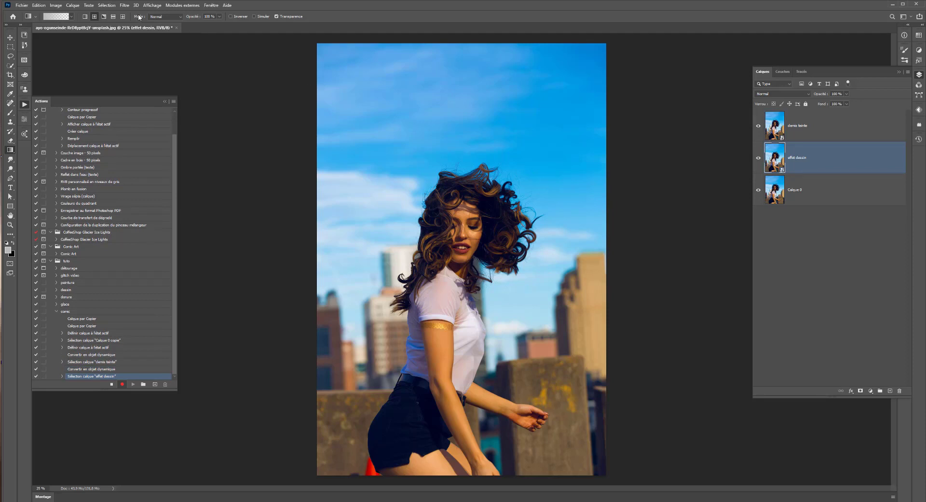
{"action": "left_click", "coordinate": [125, 5]}
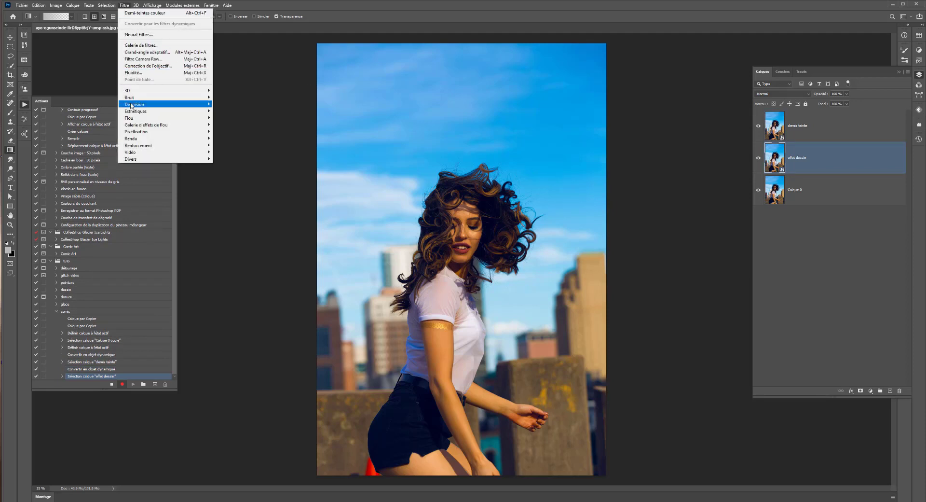
{"action": "left_click", "coordinate": [154, 45]}
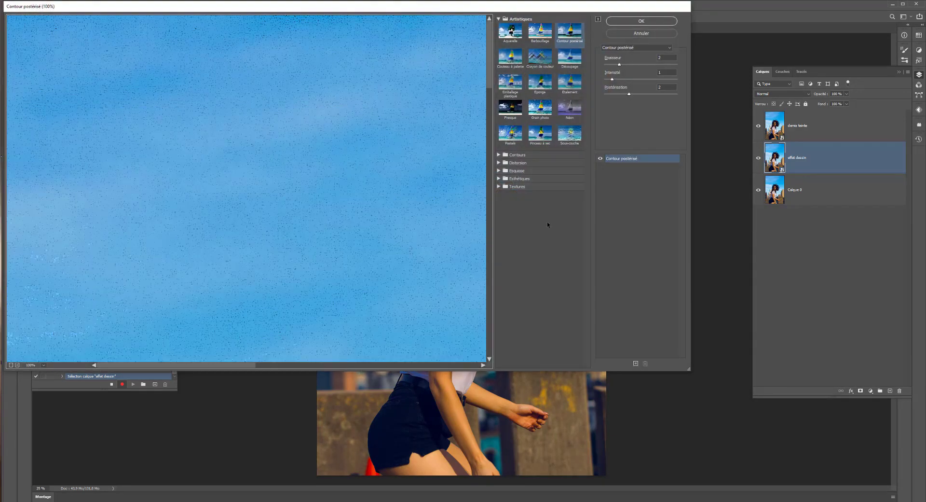
{"action": "left_click", "coordinate": [11, 365]}
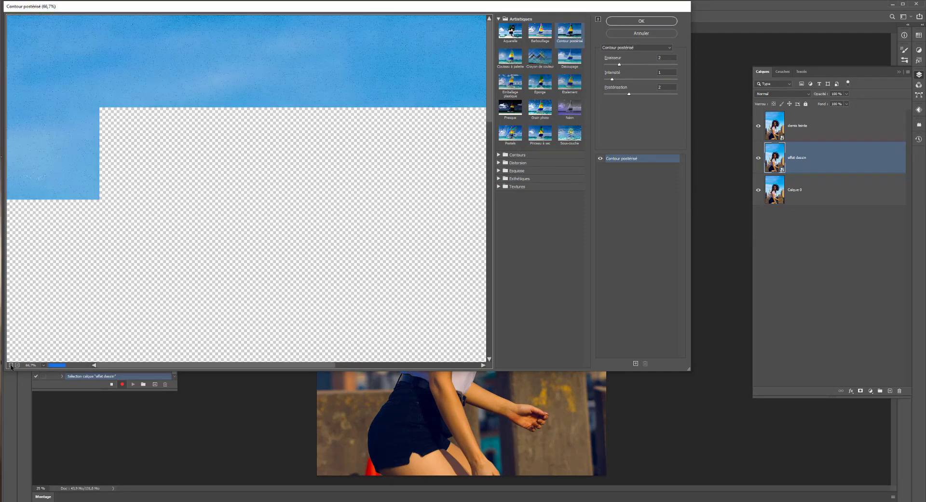
{"action": "left_click", "coordinate": [11, 365]}
{"action": "left_click", "coordinate": [10, 365]}
{"action": "left_click", "coordinate": [11, 365]}
{"action": "left_click", "coordinate": [18, 365]}
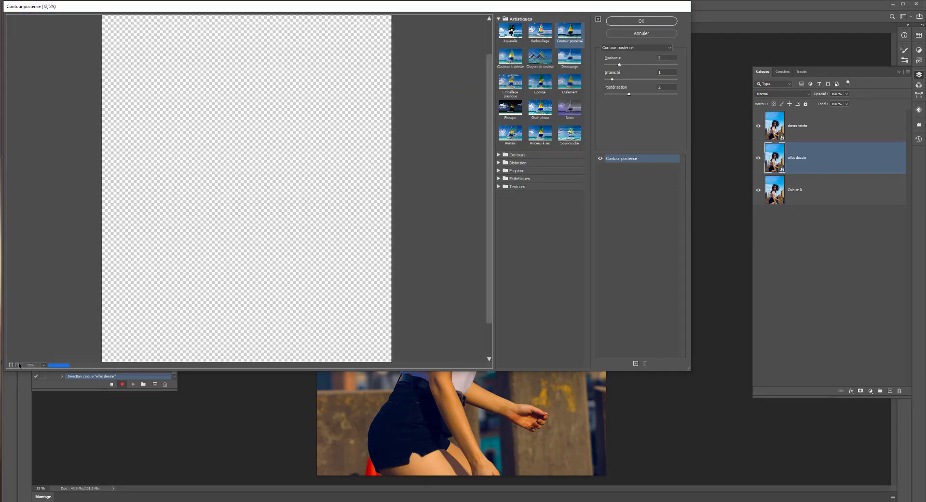
{"action": "scroll", "coordinate": [346, 180], "scroll_direction": "down", "scroll_amount": 3}
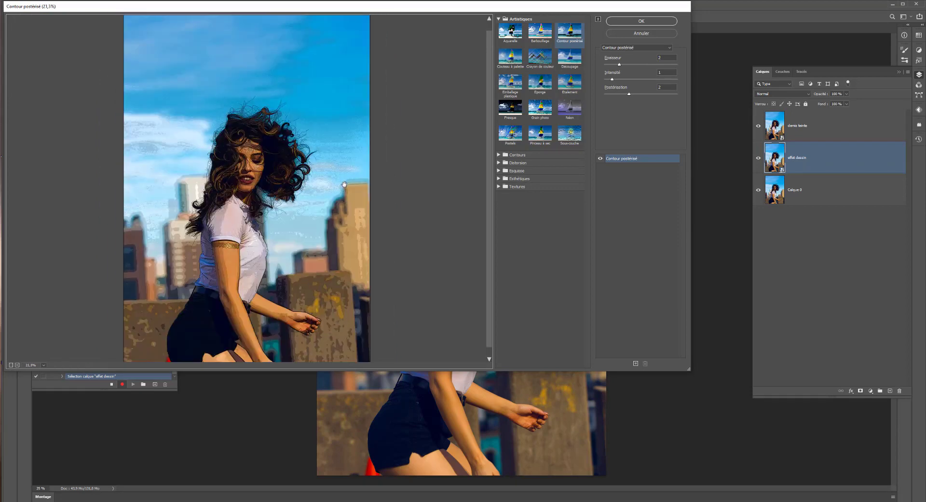
Try different Contour postérisé thickness and intensity values, returning thickness to 2 and intensity to 1.
{"action": "left_click_drag", "start_coordinate": [619, 65], "coordinate": [644, 63]}
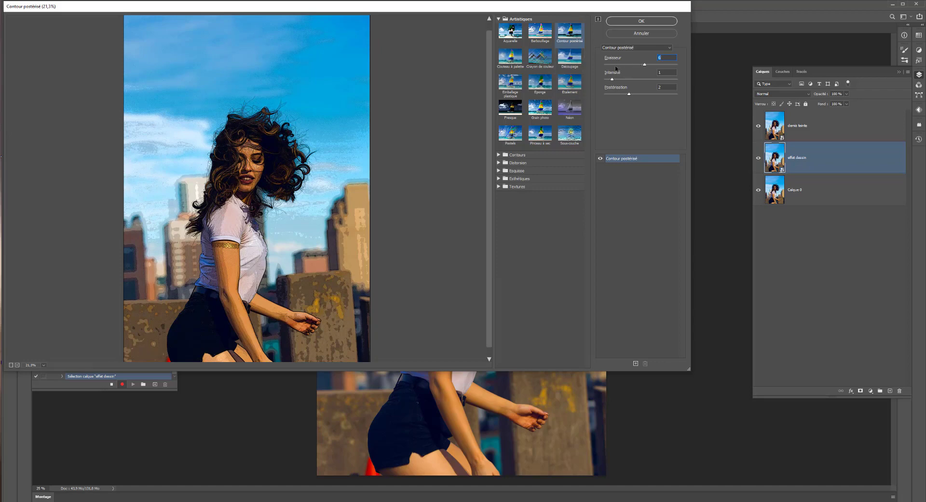
{"action": "left_click", "coordinate": [619, 64]}
{"action": "left_click_drag", "start_coordinate": [612, 79], "coordinate": [655, 80]}
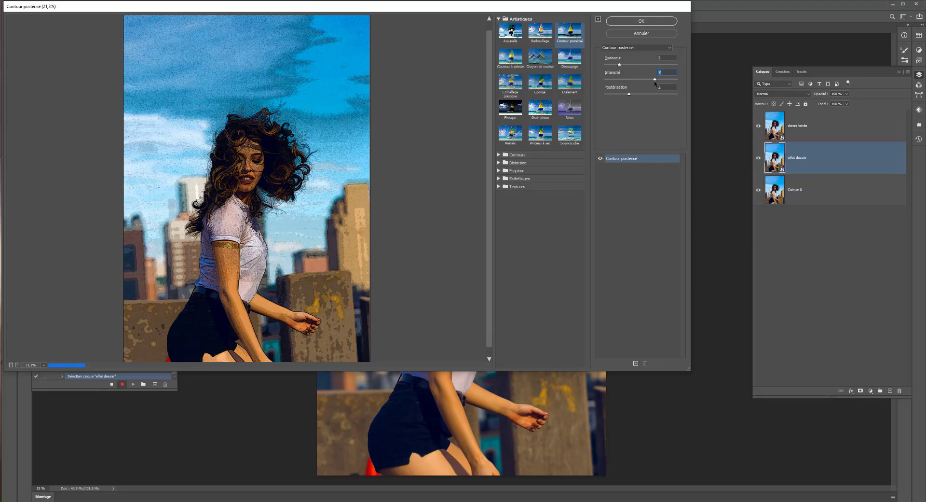
{"action": "left_click", "coordinate": [610, 80]}
{"action": "left_click_drag", "start_coordinate": [610, 80], "coordinate": [594, 82]}
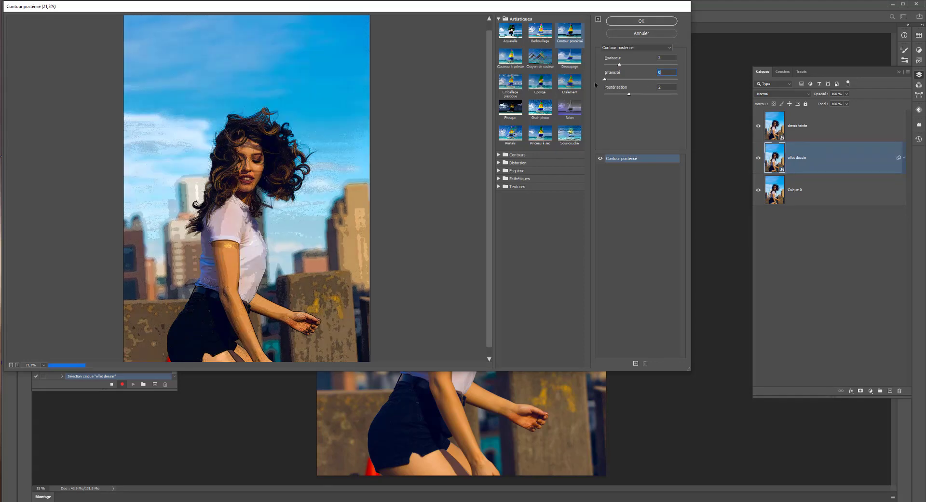
{"action": "left_click", "coordinate": [611, 80]}
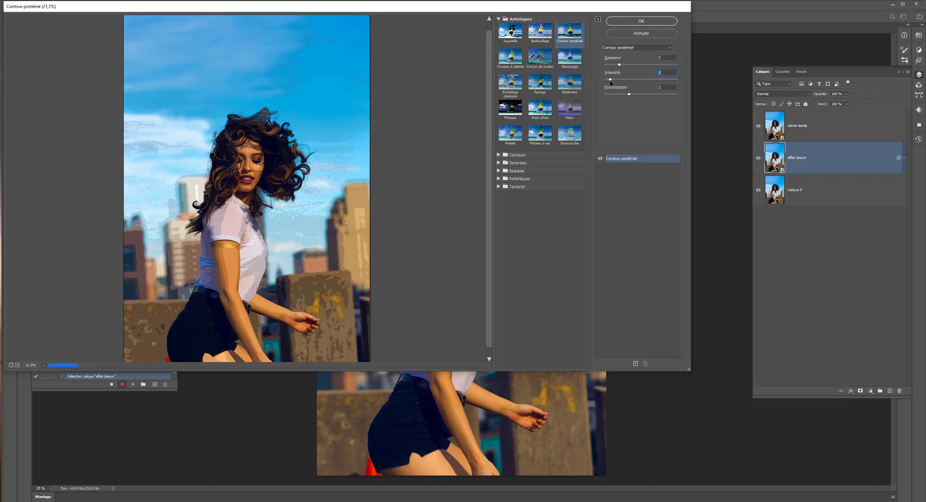
Compare high and low posterization levels, set posterization to 1 and apply the Contour postérisé filter to effet dessin.
{"action": "left_click", "coordinate": [646, 93]}
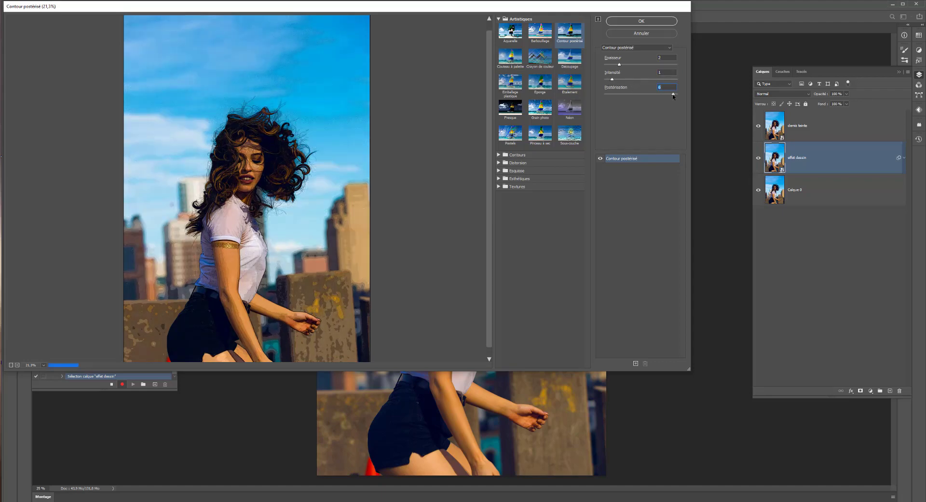
{"action": "left_click_drag", "start_coordinate": [673, 94], "coordinate": [594, 94]}
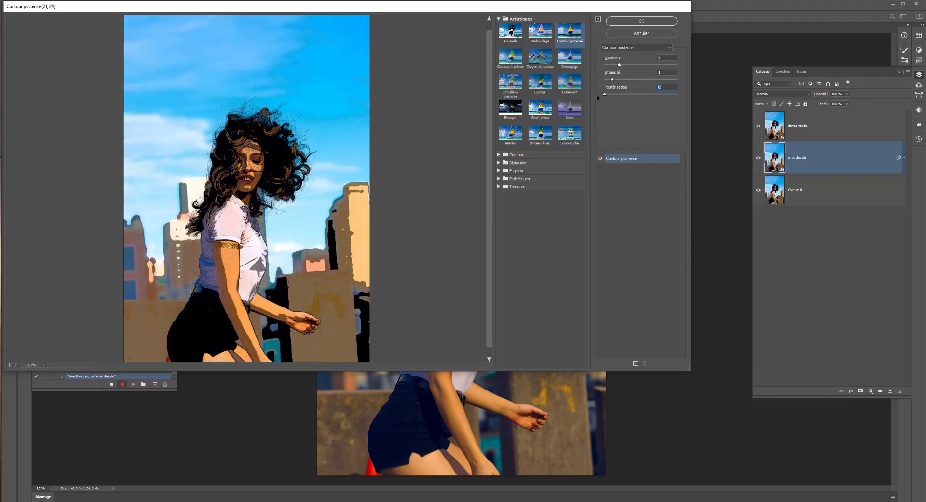
{"action": "left_click", "coordinate": [617, 95]}
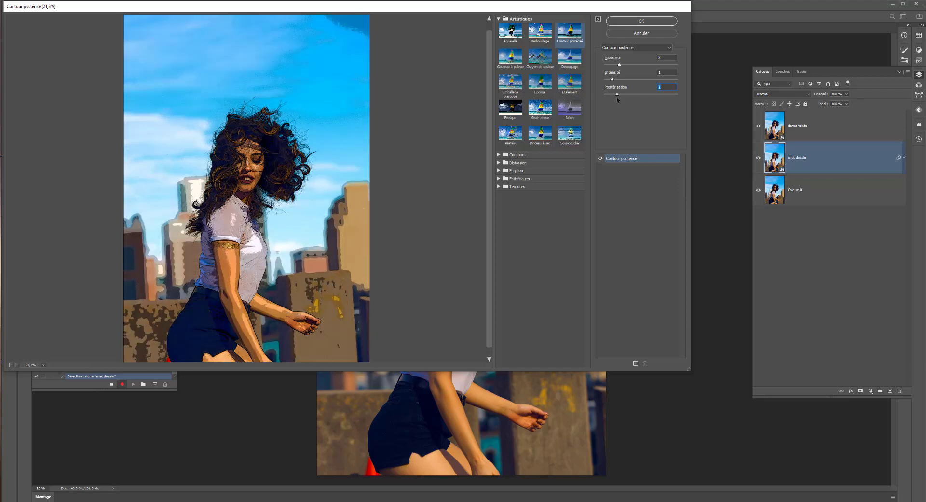
{"action": "left_click_drag", "start_coordinate": [617, 98], "coordinate": [614, 99]}
{"action": "left_click", "coordinate": [620, 21]}
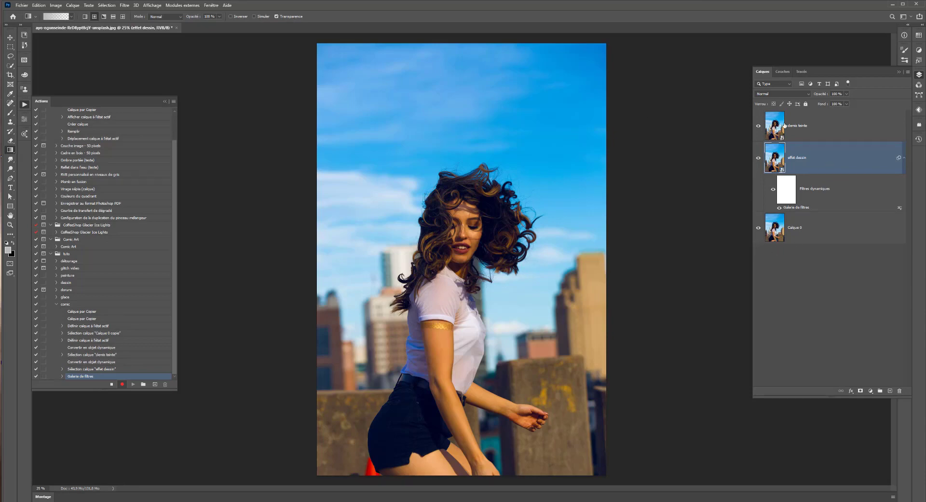
Apply the Demi-teintes couleur filter to the demis teinte layer with channel angles 108, 162, 90 and 45.
{"action": "left_click", "coordinate": [814, 128]}
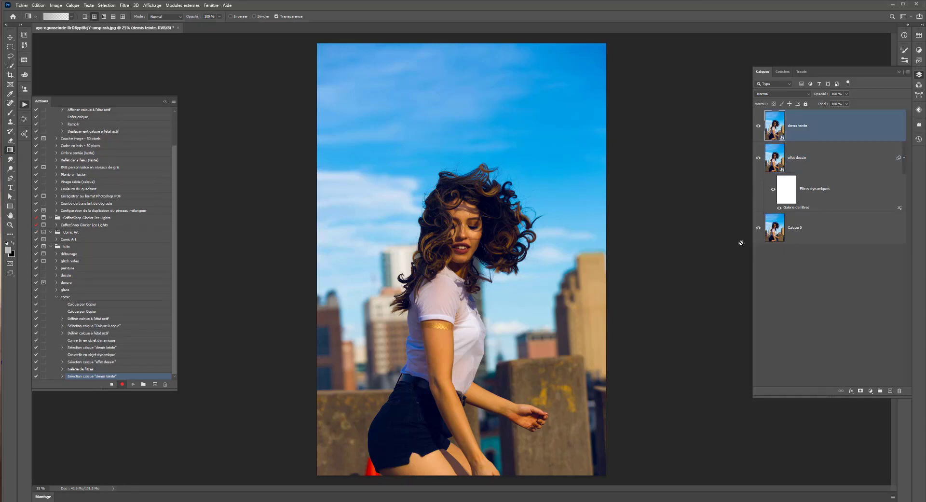
{"action": "left_click", "coordinate": [124, 6]}
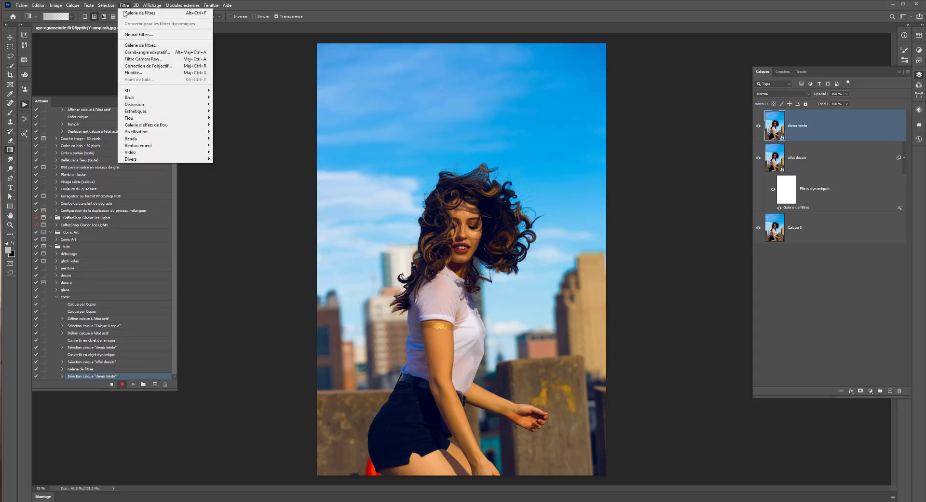
{"action": "mouse_move", "coordinate": [143, 112]}
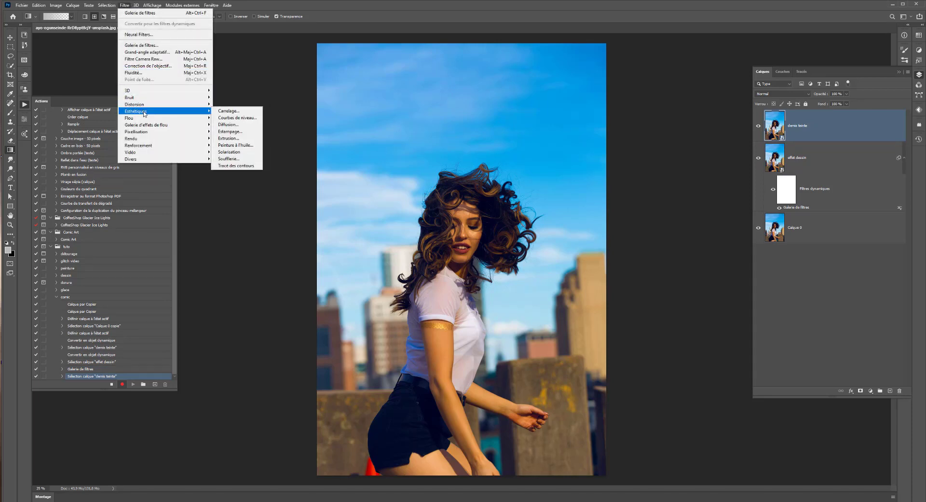
{"action": "mouse_move", "coordinate": [145, 134]}
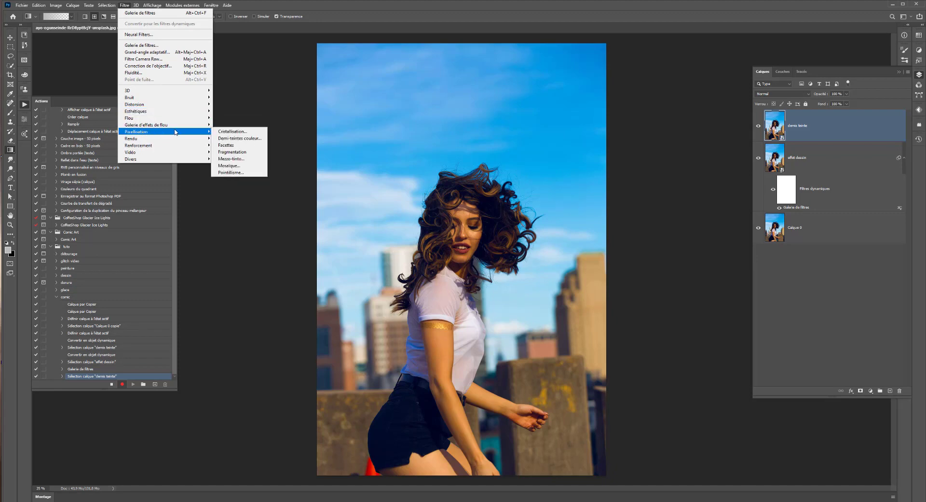
{"action": "left_click", "coordinate": [227, 139]}
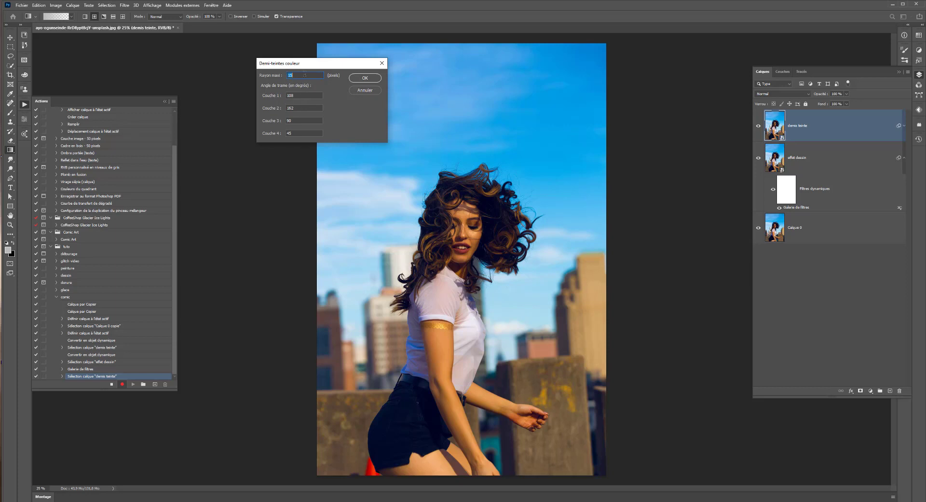
{"action": "left_click", "coordinate": [364, 78]}
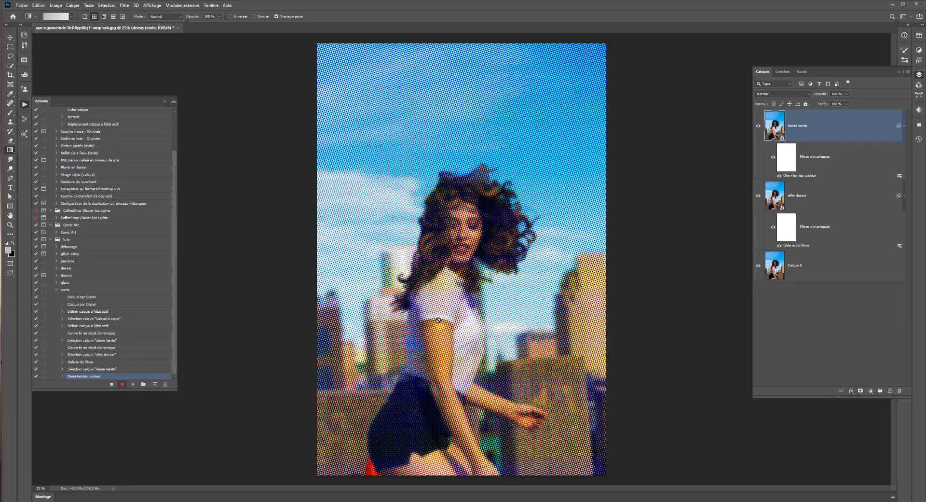
Set the demis teinte layer's blend mode to Lumière tamisée and inspect the halftone dots up close.
{"action": "left_click", "coordinate": [783, 95]}
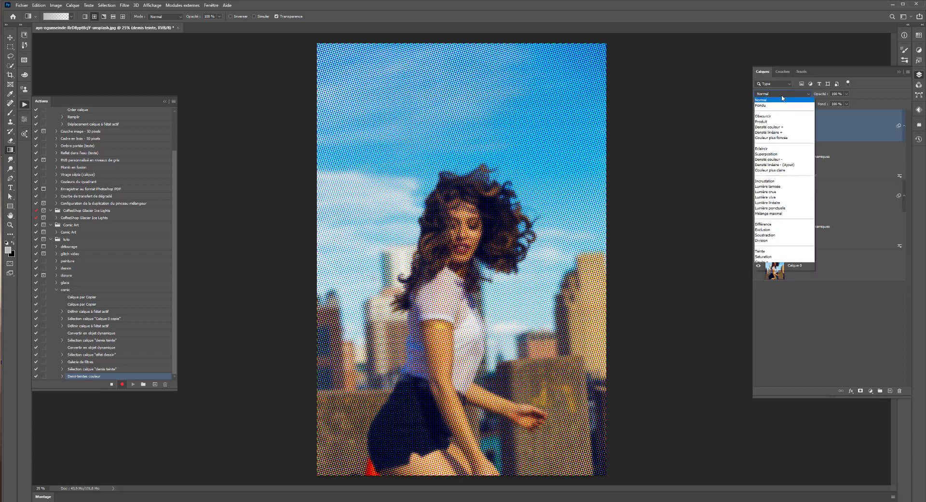
{"action": "left_click", "coordinate": [774, 187]}
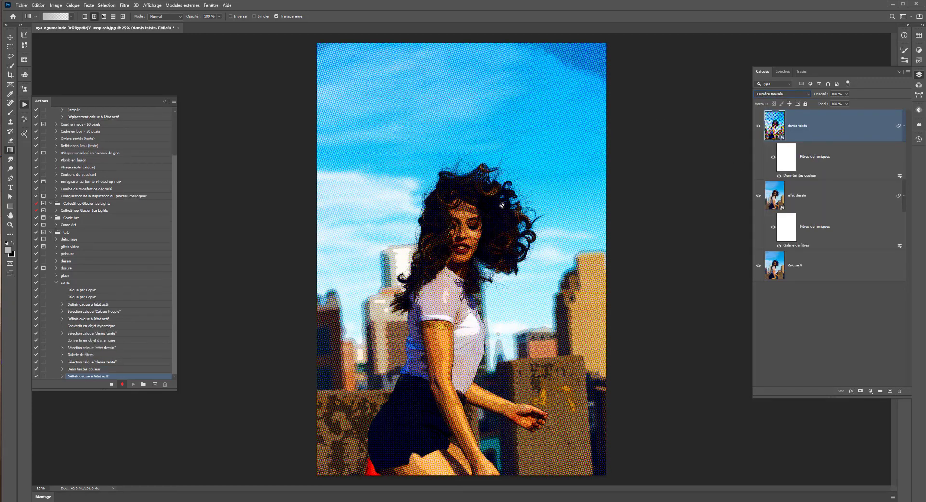
{"action": "left_click", "coordinate": [459, 216]}
{"action": "left_click", "coordinate": [460, 188]}
{"action": "key", "text": "v"}
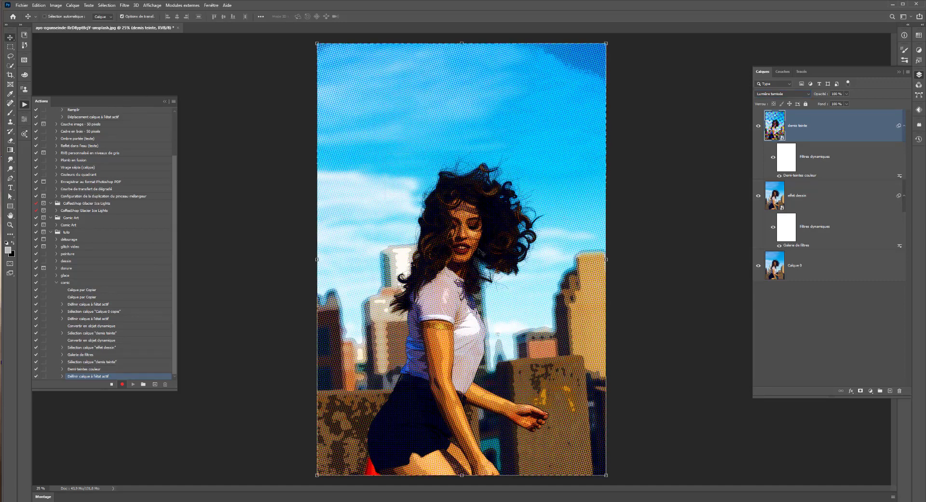
{"action": "scroll", "coordinate": [481, 252], "scroll_direction": "up", "scroll_amount": 3}
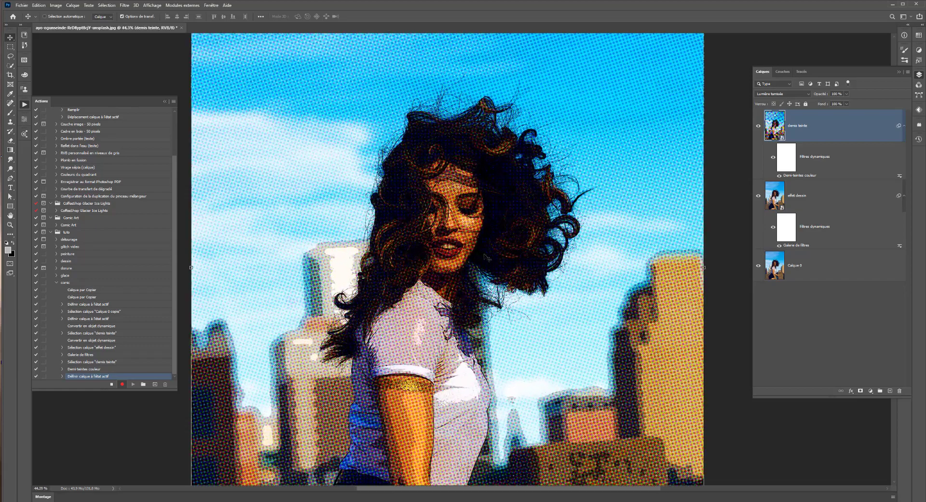
{"action": "scroll", "coordinate": [485, 257], "scroll_direction": "down", "scroll_amount": 3}
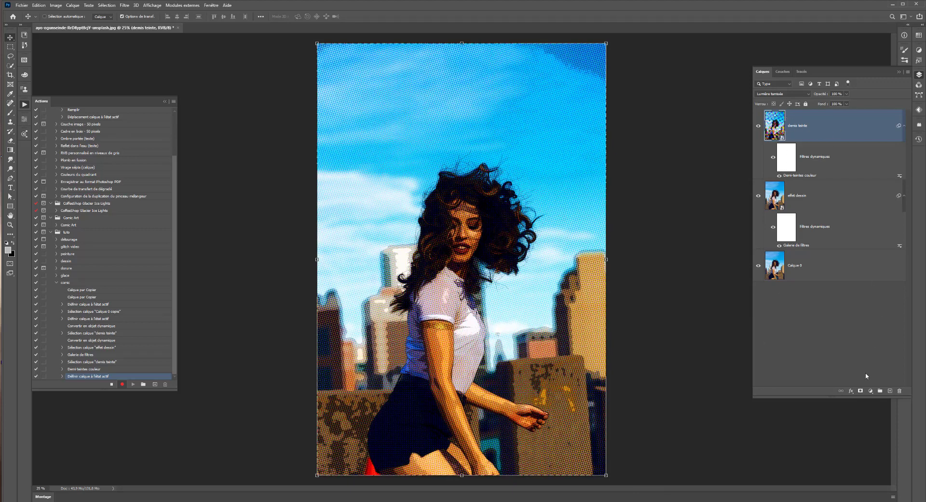
Add a Levels adjustment layer above demis teinte, brightening the midtones and lowering the white input level to about 235.
{"action": "left_click", "coordinate": [871, 391]}
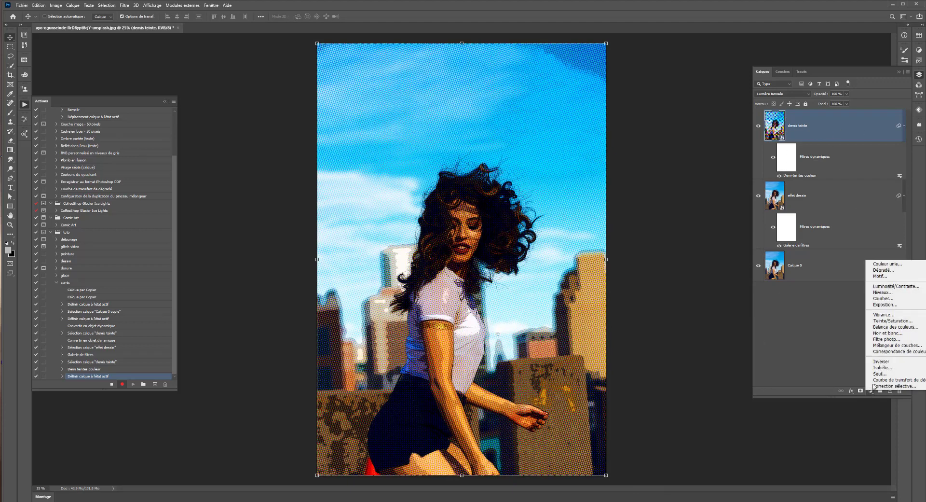
{"action": "left_click", "coordinate": [882, 293]}
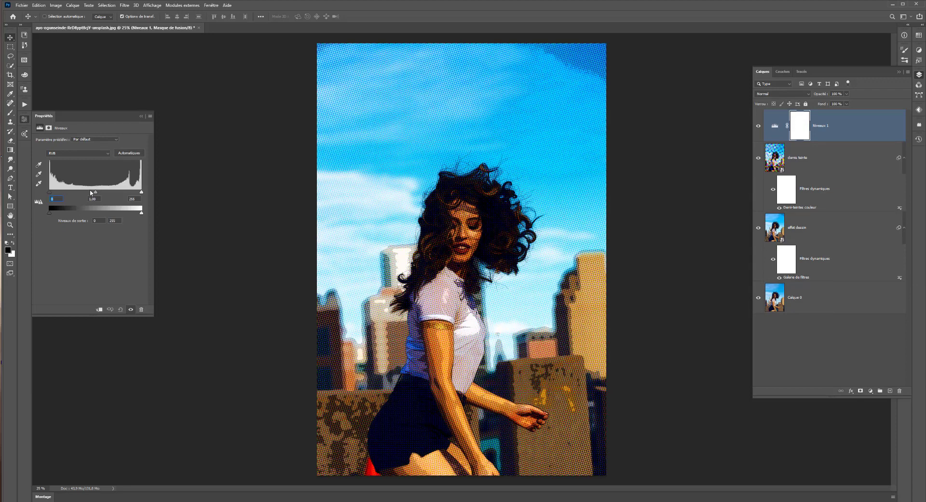
{"action": "left_click_drag", "start_coordinate": [91, 192], "coordinate": [134, 193]}
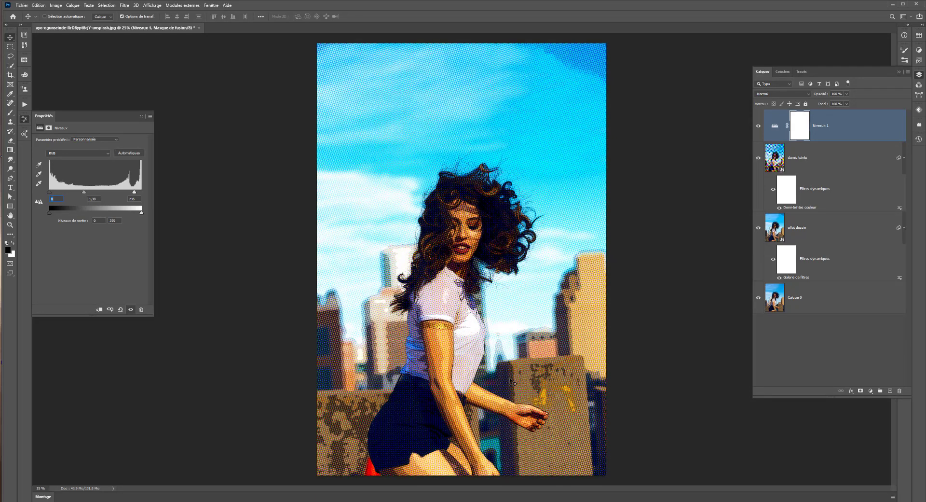
Add a Vibrance adjustment layer above the Levels layer with vibrance +35 and saturation +6.
{"action": "left_click", "coordinate": [871, 390]}
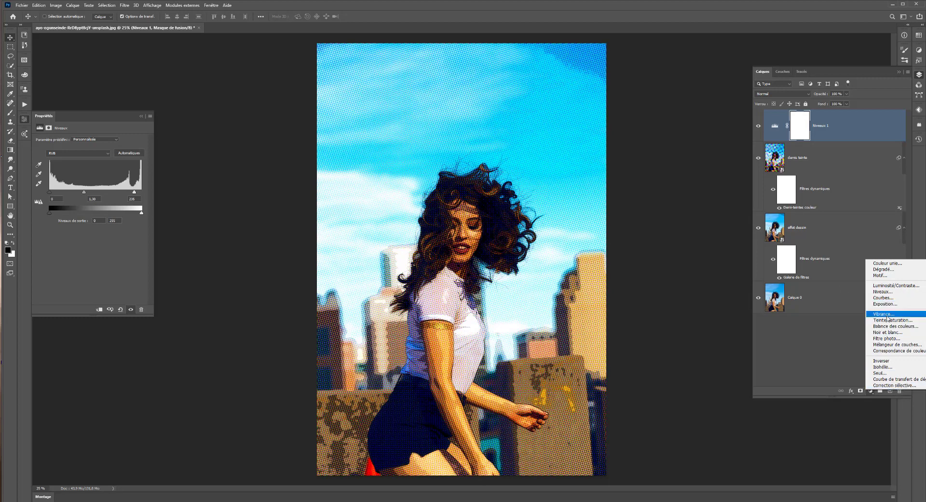
{"action": "left_click", "coordinate": [885, 314]}
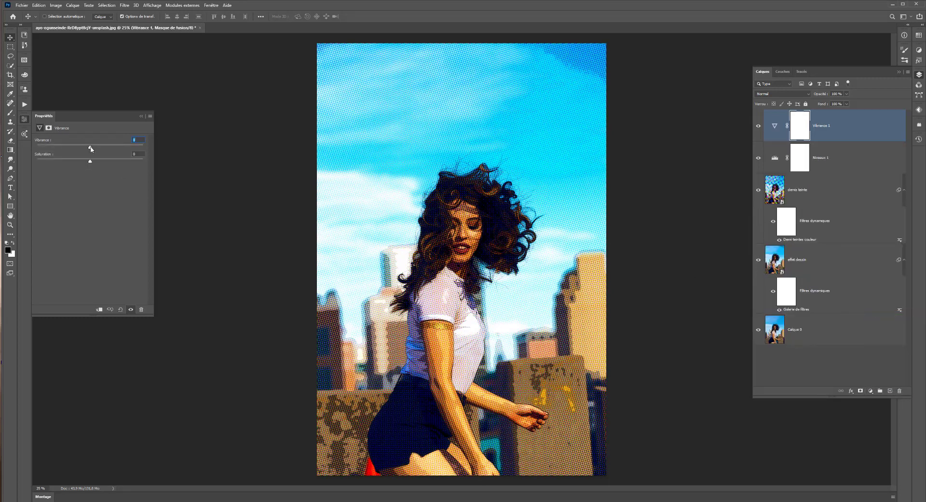
{"action": "left_click_drag", "start_coordinate": [90, 147], "coordinate": [110, 152]}
{"action": "mouse_move", "coordinate": [90, 163]}
{"action": "left_mouse_down"}
{"action": "mouse_move", "coordinate": [65, 161]}
{"action": "mouse_move", "coordinate": [104, 160]}
{"action": "mouse_move", "coordinate": [93, 161]}
{"action": "left_mouse_up"}
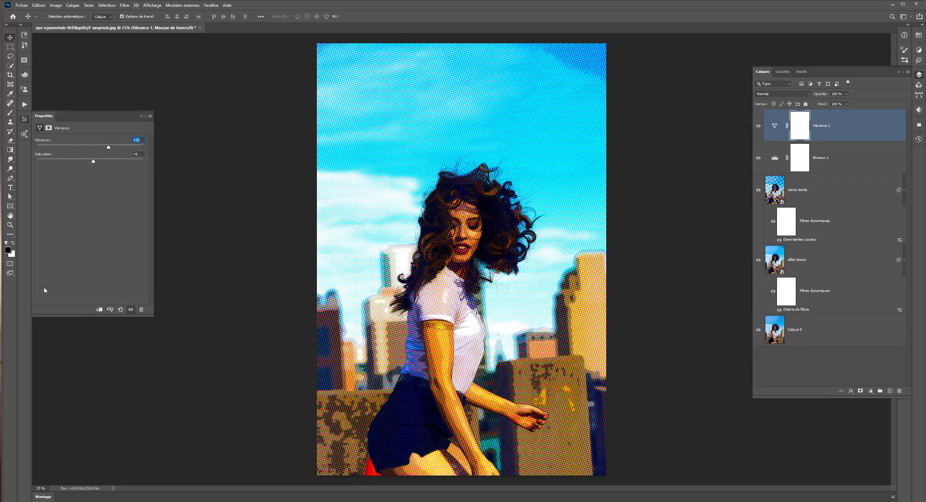
Stop recording the comic action and add a stop at its end with the message "Pour modifier les points, modifier le rayon de demi teinte".
{"action": "left_click", "coordinate": [24, 104]}
{"action": "left_click", "coordinate": [111, 384]}
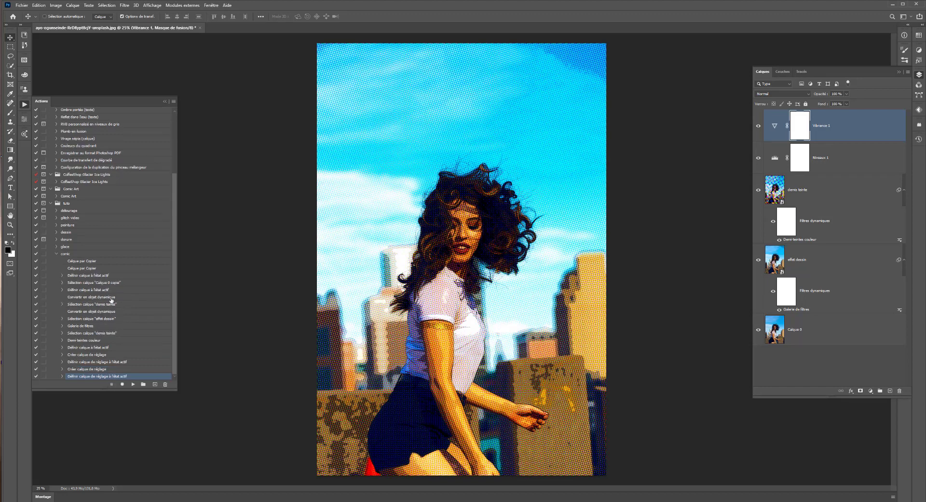
{"action": "left_click", "coordinate": [174, 101]}
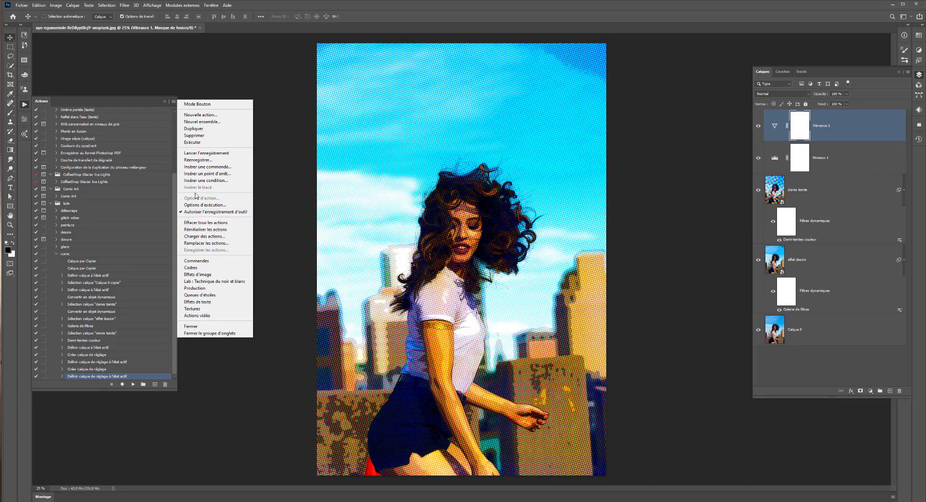
{"action": "left_click", "coordinate": [204, 175]}
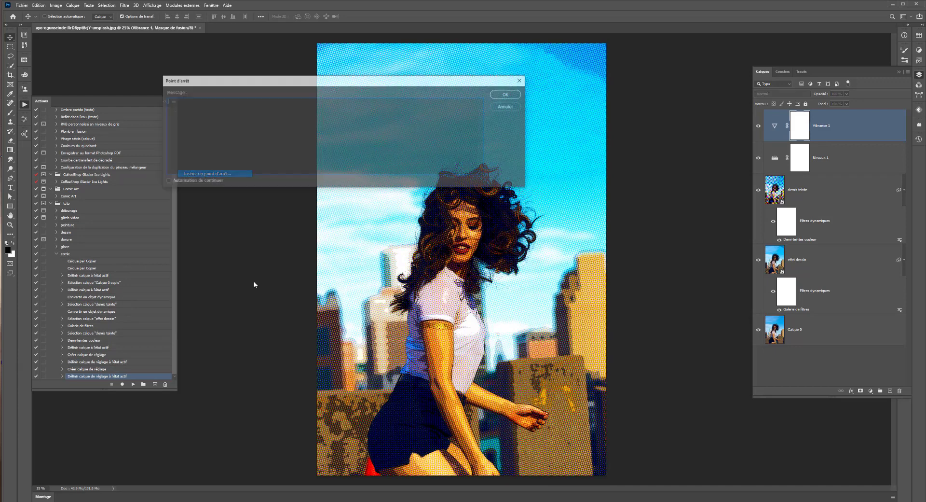
{"action": "type", "text": "Pour"}
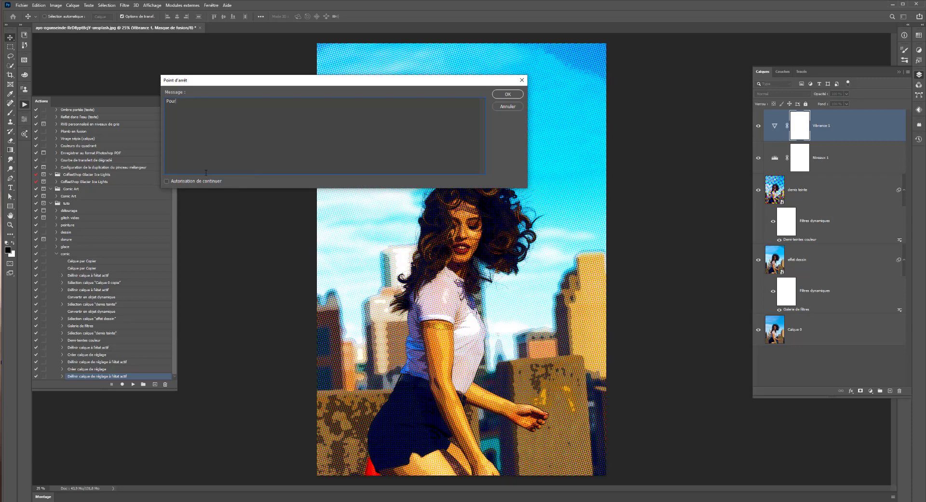
{"action": "type", "text": " modifier les points, modifier le rayon de demi teinte"}
{"action": "left_click", "coordinate": [513, 95]}
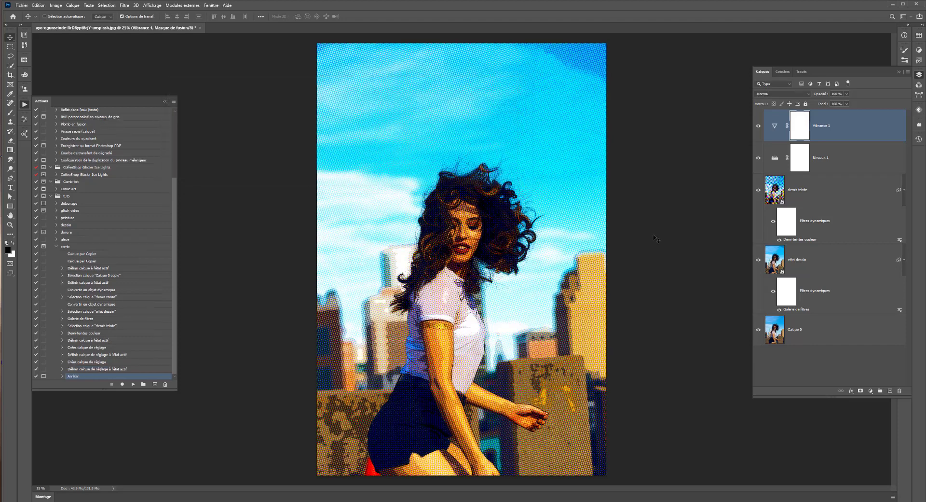
Try a maximum radius of 20 pixels in demis teinte's Demi-teintes couleur filter, set it to 10 pixels and inspect the dots up close.
{"action": "double_click", "coordinate": [808, 240]}
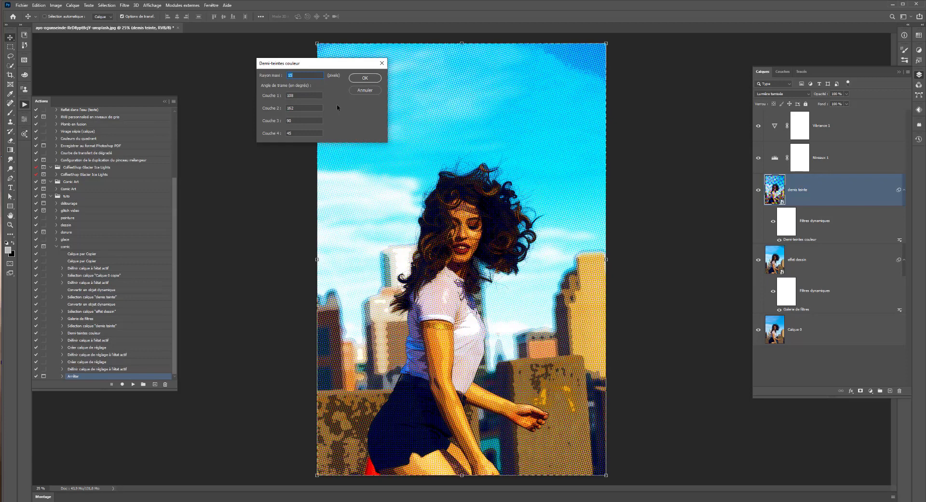
{"action": "left_click", "coordinate": [365, 78]}
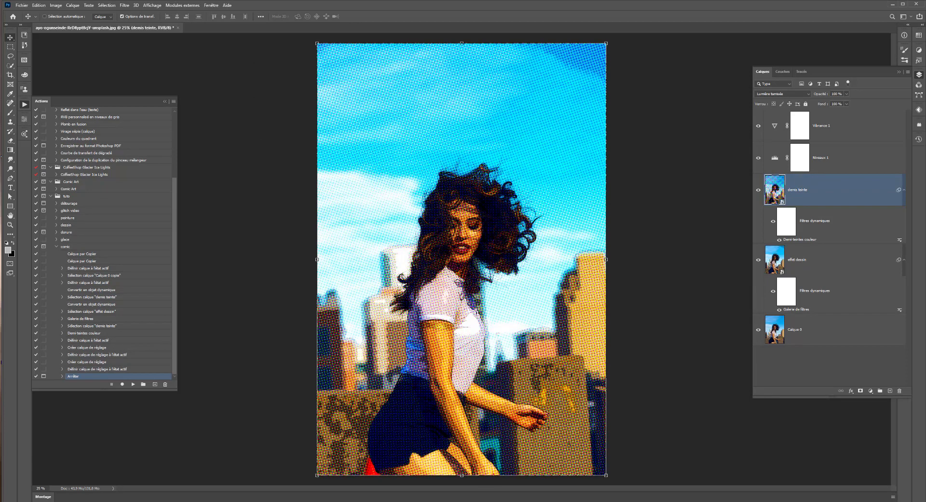
{"action": "double_click", "coordinate": [801, 240]}
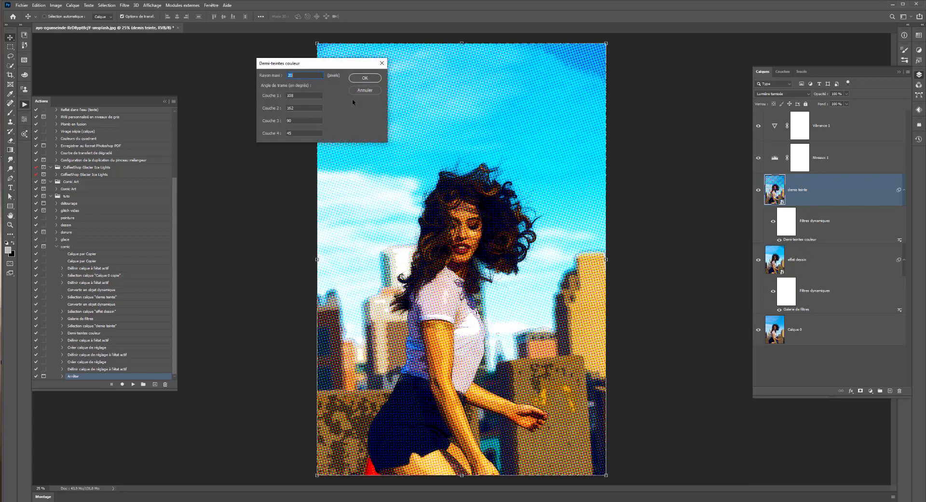
{"action": "type", "text": "10"}
{"action": "key", "text": "Return"}
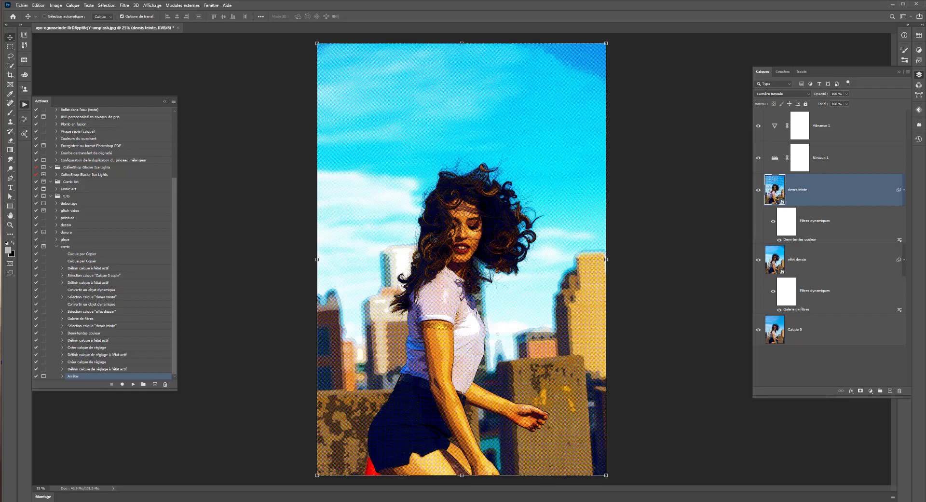
{"action": "scroll", "coordinate": [424, 254], "scroll_direction": "up", "scroll_amount": 5}
{"action": "scroll", "coordinate": [425, 260], "scroll_direction": "down", "scroll_amount": 5}
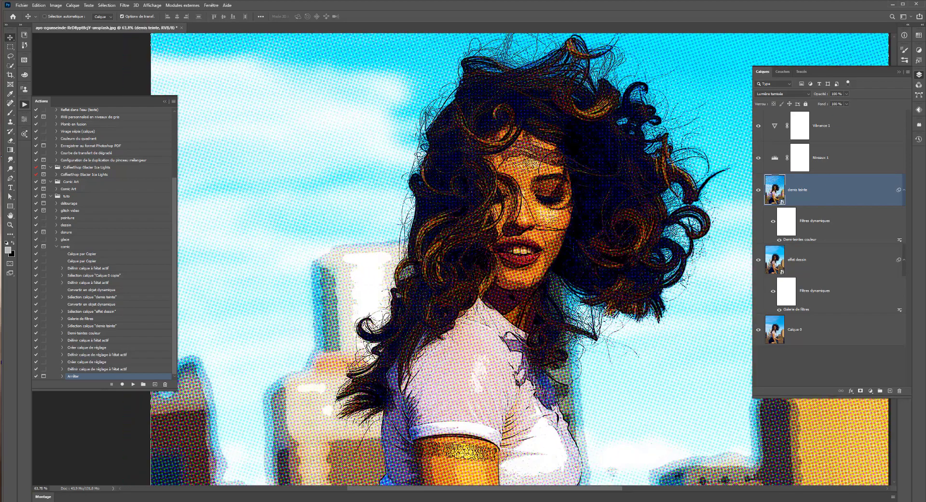
{"action": "scroll", "coordinate": [424, 262], "scroll_direction": "up", "scroll_amount": 1}
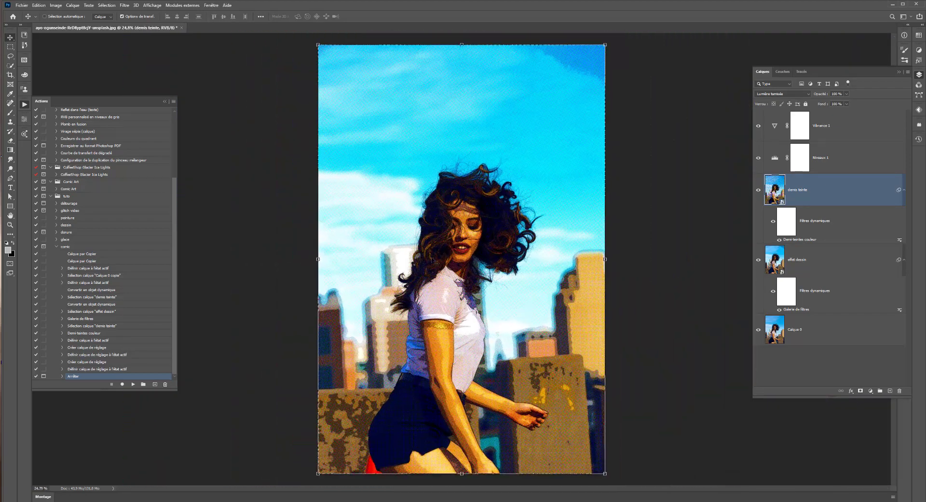
Set the posterization of the effet dessin layer's Contour postérisé filter to 0.
{"action": "double_click", "coordinate": [790, 310]}
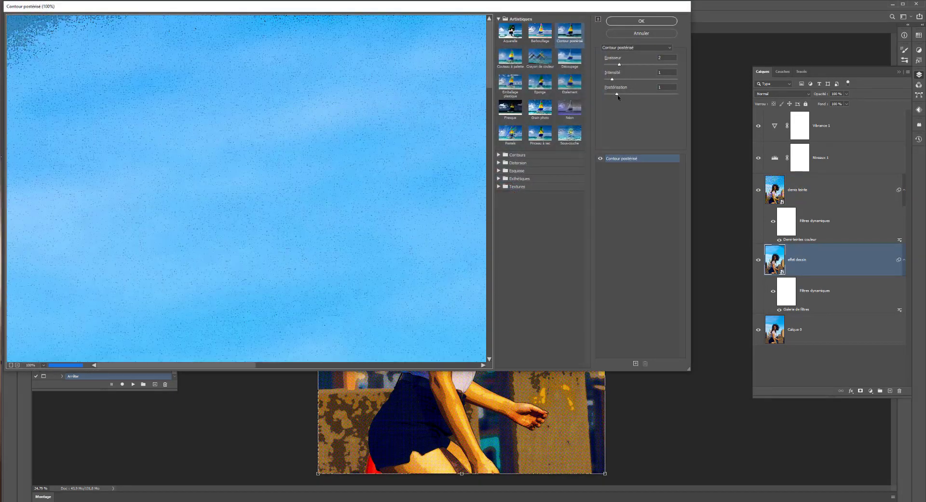
{"action": "left_click_drag", "start_coordinate": [617, 94], "coordinate": [600, 94]}
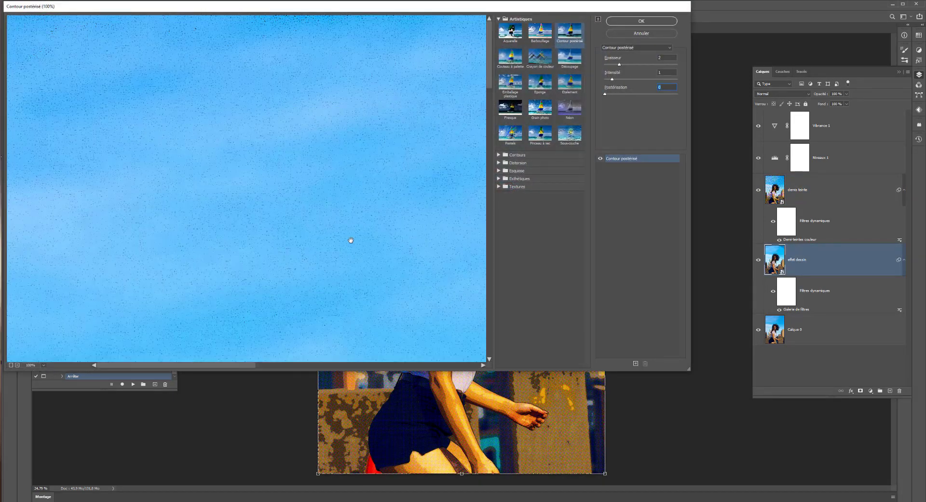
{"action": "left_click", "coordinate": [11, 366]}
{"action": "left_click", "coordinate": [11, 365]}
{"action": "left_click", "coordinate": [12, 365]}
{"action": "left_click", "coordinate": [12, 366]}
{"action": "left_click", "coordinate": [12, 365]}
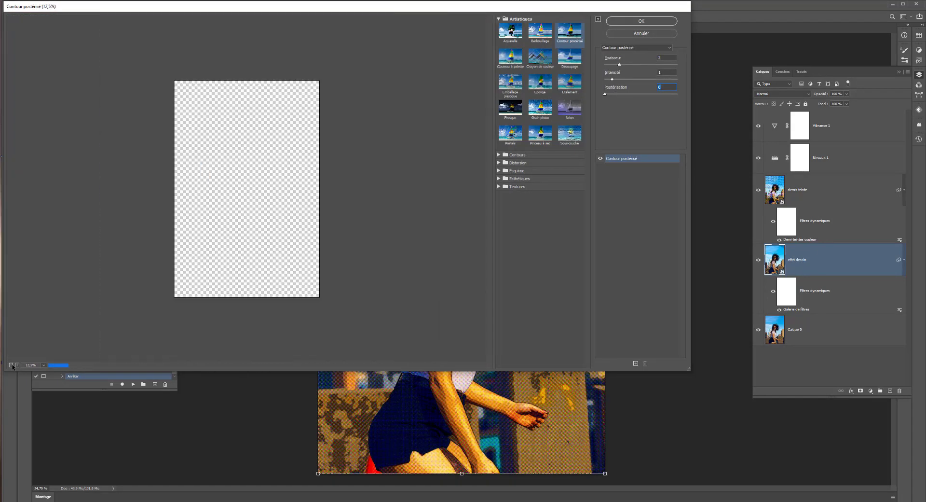
{"action": "left_click", "coordinate": [616, 21]}
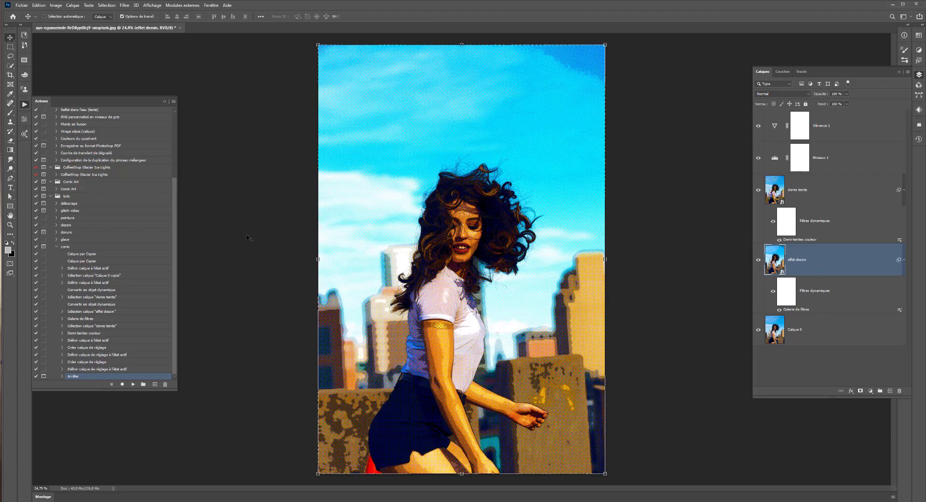
Open two more photos from File Explorer as separate Photoshop documents.
{"action": "left_click", "coordinate": [426, 501]}
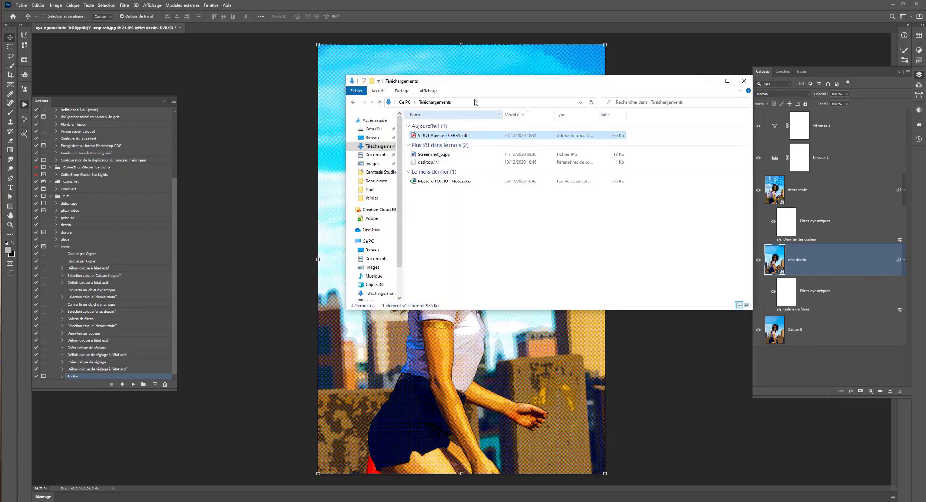
{"action": "left_click_drag", "start_coordinate": [441, 82], "coordinate": [925, 114]}
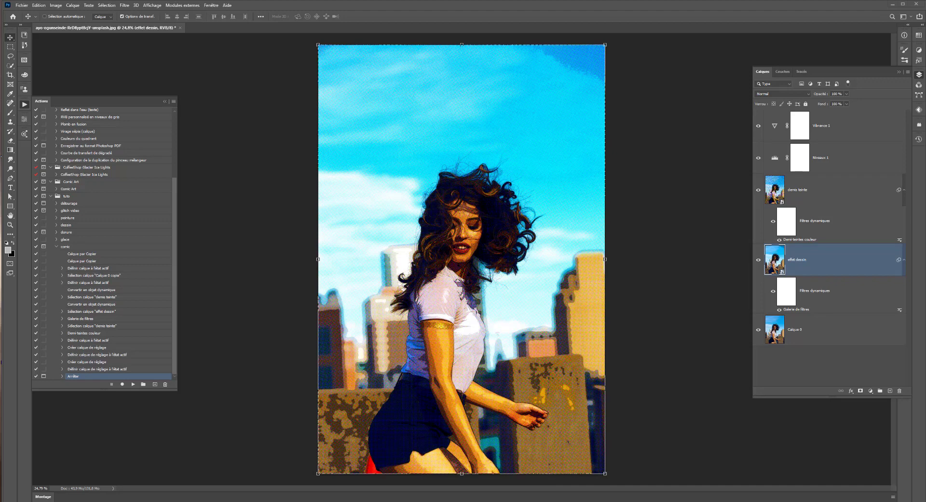
{"action": "left_click_drag", "start_coordinate": [837, 145], "coordinate": [548, 13]}
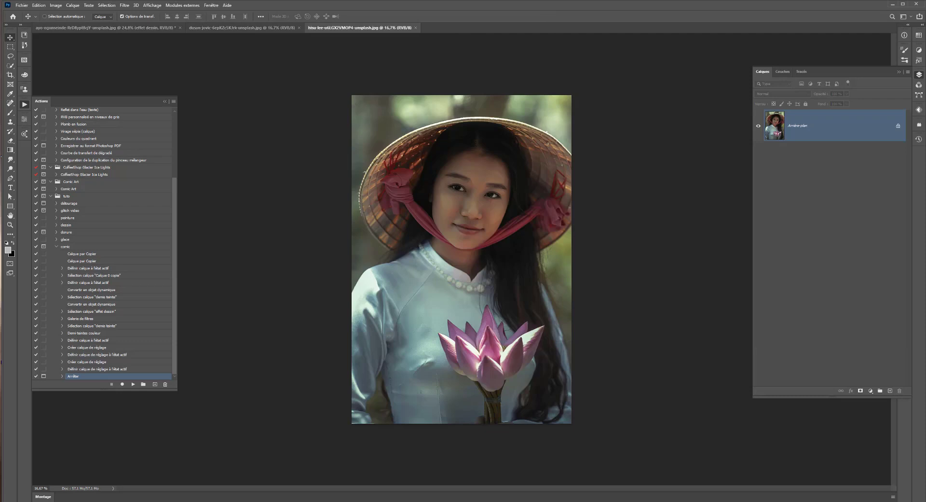
Try to play the comic action on the photo of the woman in the conical hat, and undo its changes.
{"action": "left_click", "coordinate": [68, 250]}
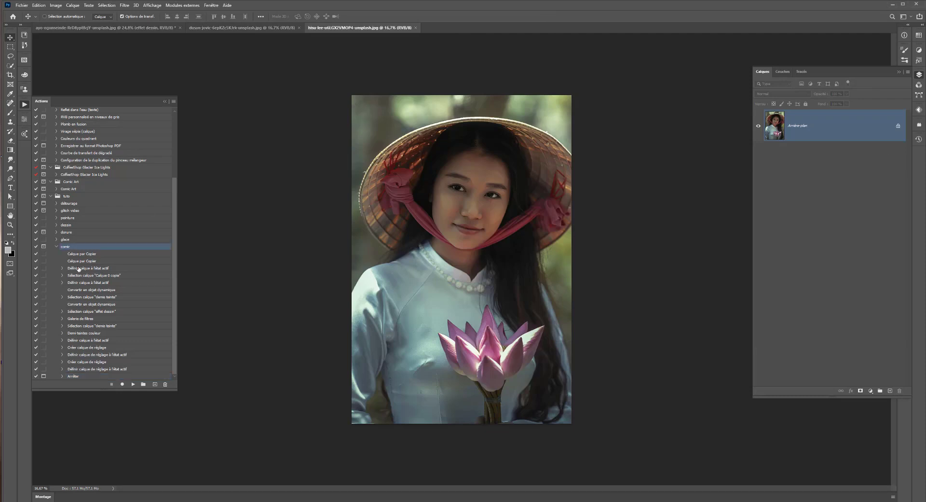
{"action": "left_click", "coordinate": [133, 384]}
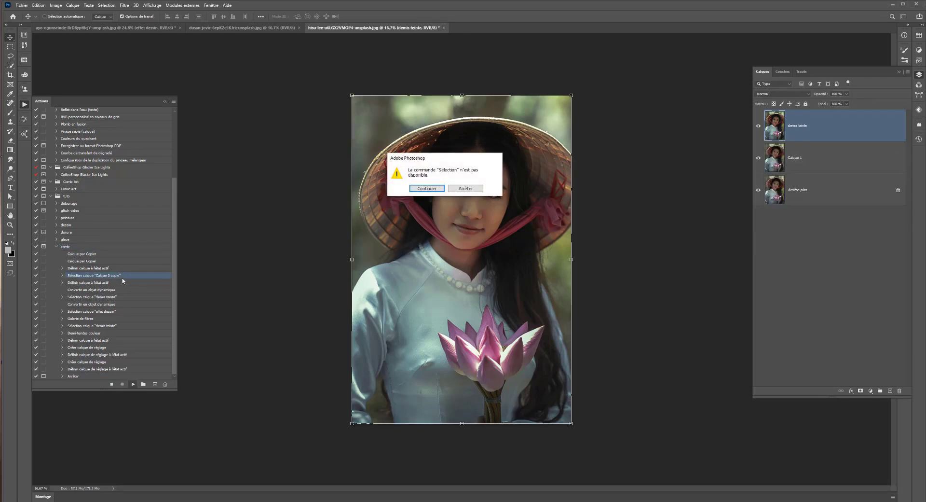
{"action": "left_click", "coordinate": [461, 188]}
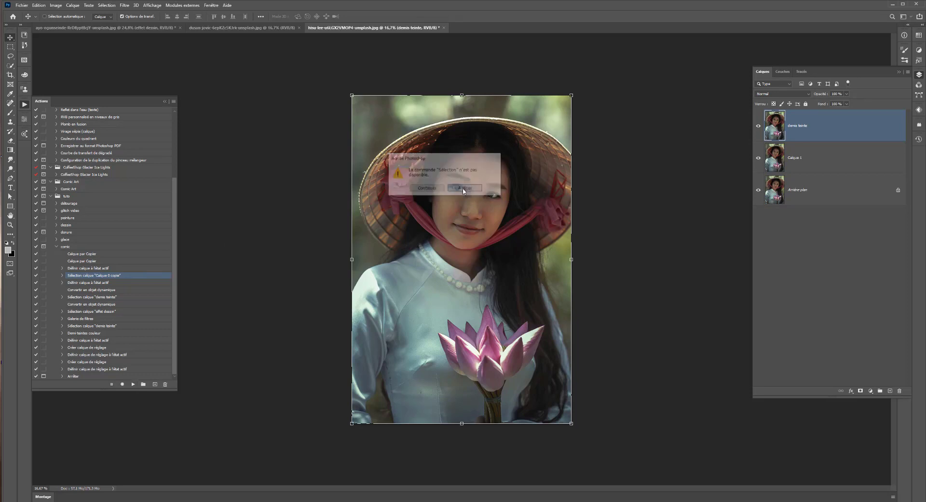
{"action": "key", "text": "ctrl+z"}
{"action": "key", "text": "ctrl+z"}
{"action": "key", "text": "ctrl+z"}
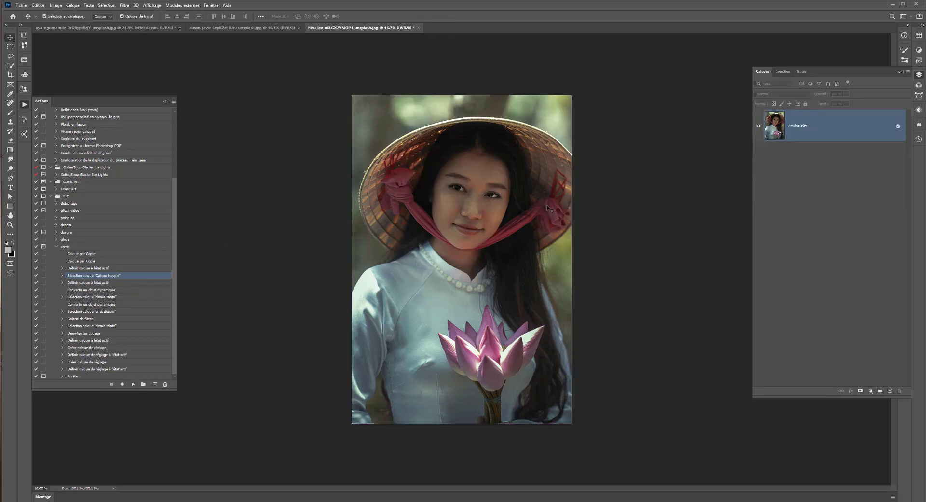
Test duplicating the locked background layer, undo the copy, and compare the layers with those of the first comic document.
{"action": "key", "text": "ctrl+j"}
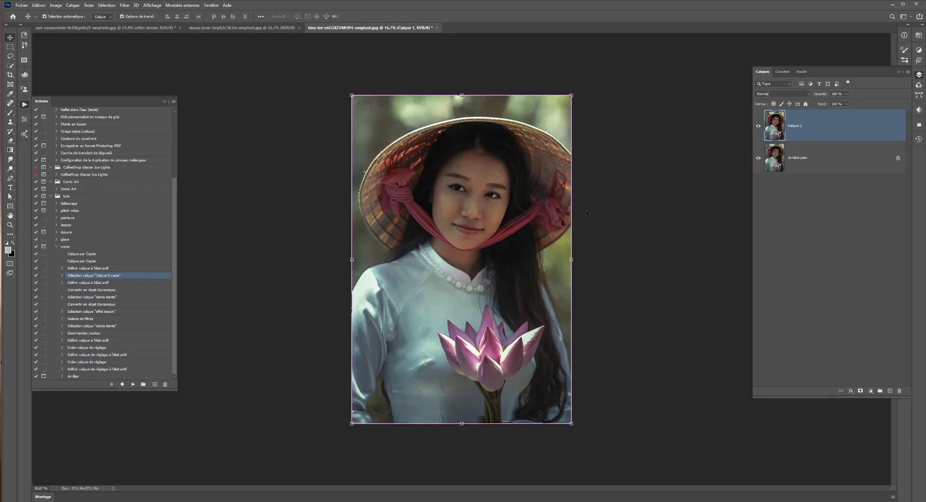
{"action": "key", "text": "ctrl+z"}
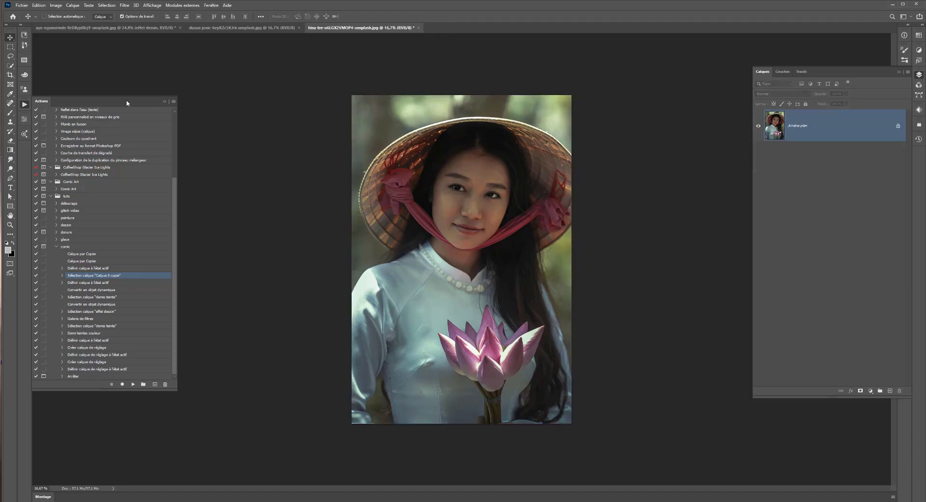
{"action": "left_click", "coordinate": [101, 28]}
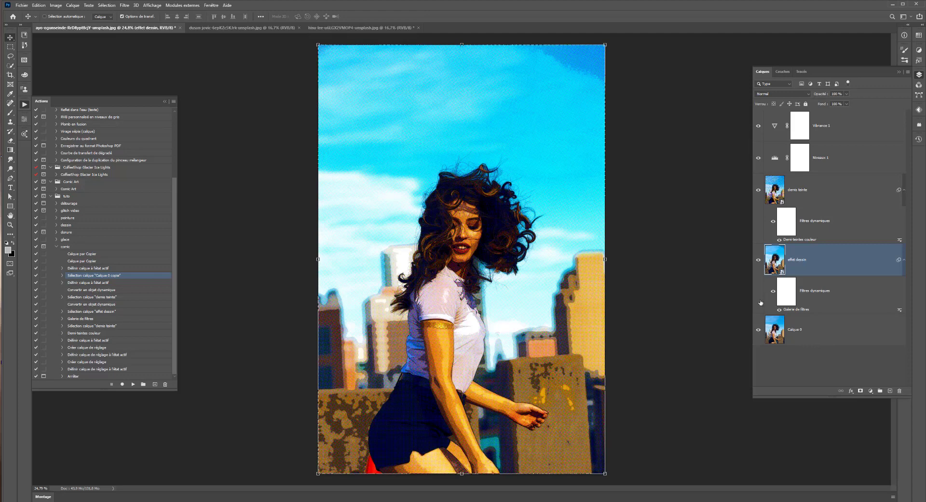
{"action": "left_click", "coordinate": [352, 28]}
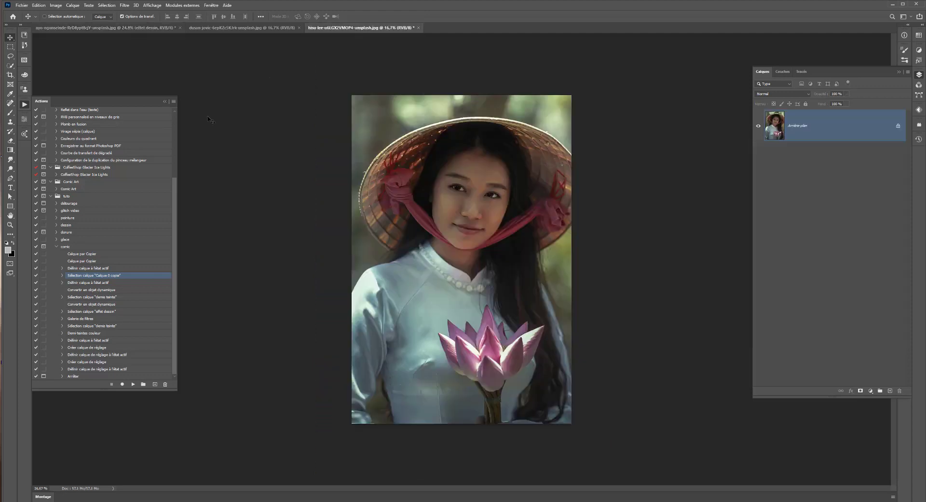
Record unlocking the Arrière-plan layer into the comic action, stop recording, and move the new command to the start of the action.
{"action": "left_click", "coordinate": [77, 254]}
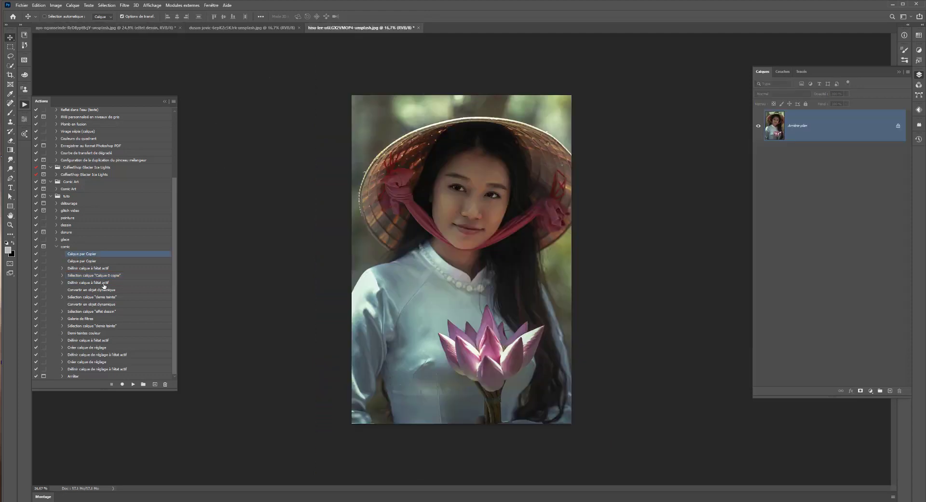
{"action": "left_click", "coordinate": [122, 384]}
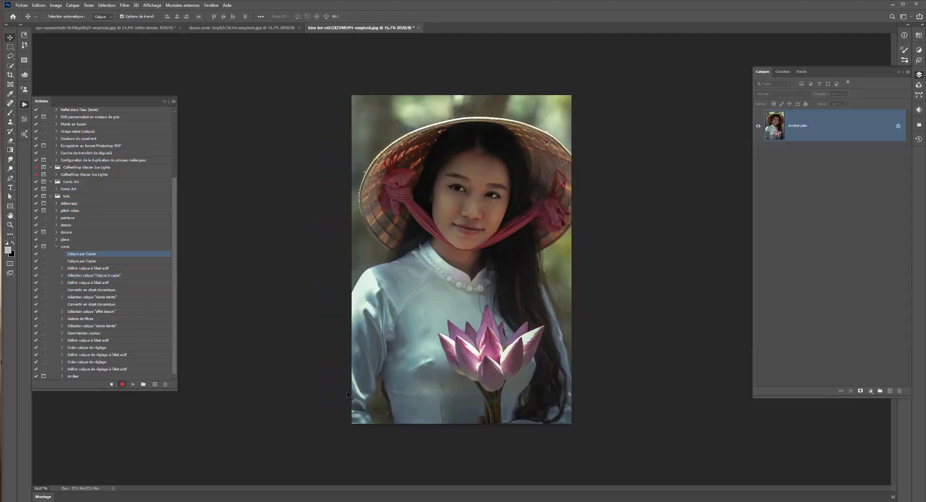
{"action": "left_click", "coordinate": [899, 127]}
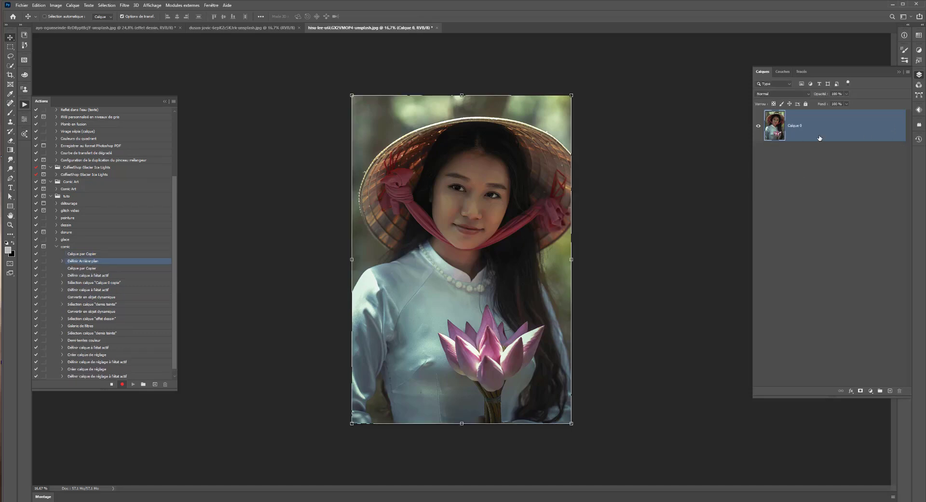
{"action": "left_click", "coordinate": [112, 384]}
{"action": "left_click_drag", "start_coordinate": [88, 262], "coordinate": [88, 250]}
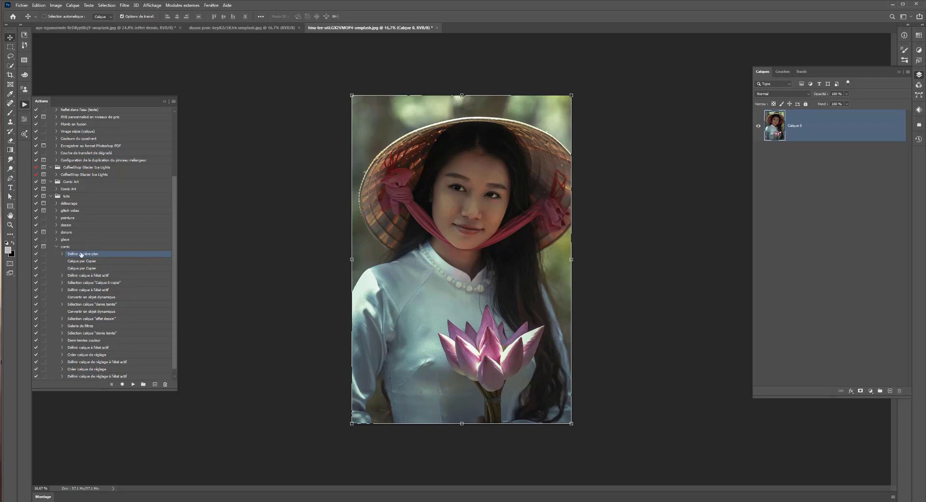
{"action": "key", "text": "ctrl+z"}
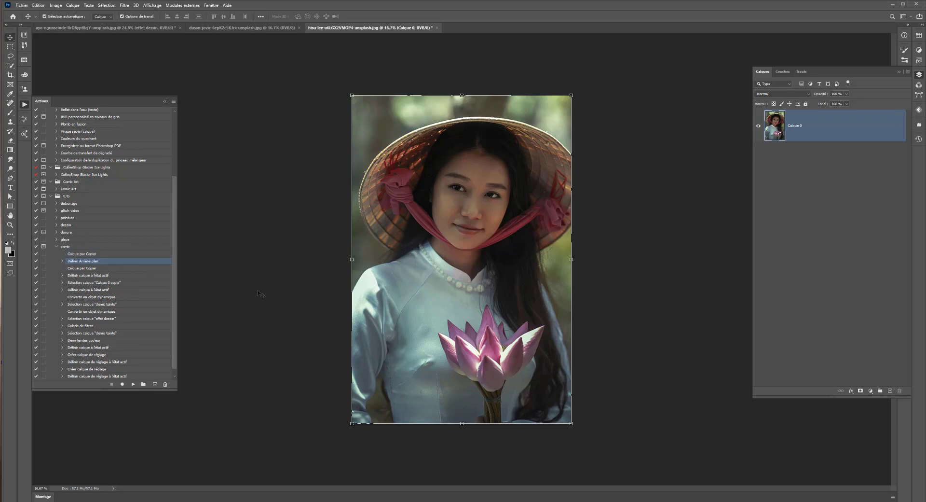
{"action": "key", "text": "ctrl+shift+z"}
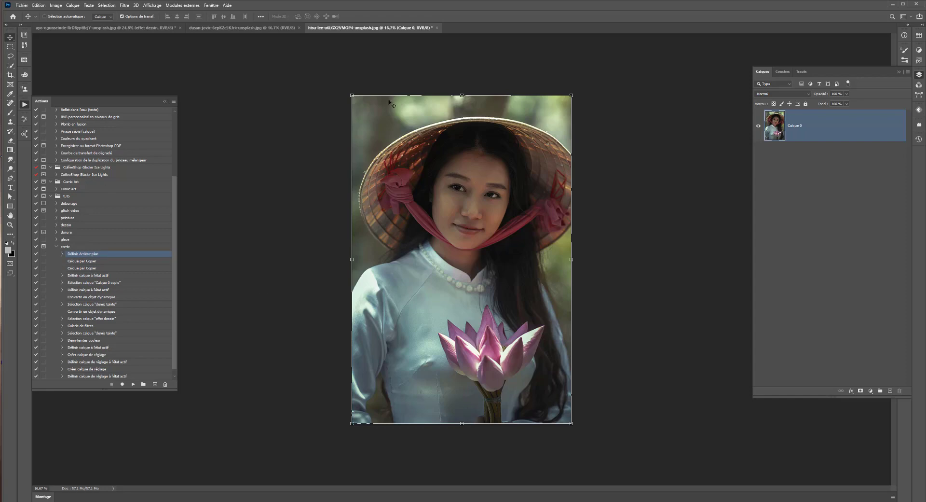
Revert the woman-in-hat photo to its saved version and play the comic action on it from the Définir Arrière-plan command, ending at the message.
{"action": "left_click", "coordinate": [24, 5]}
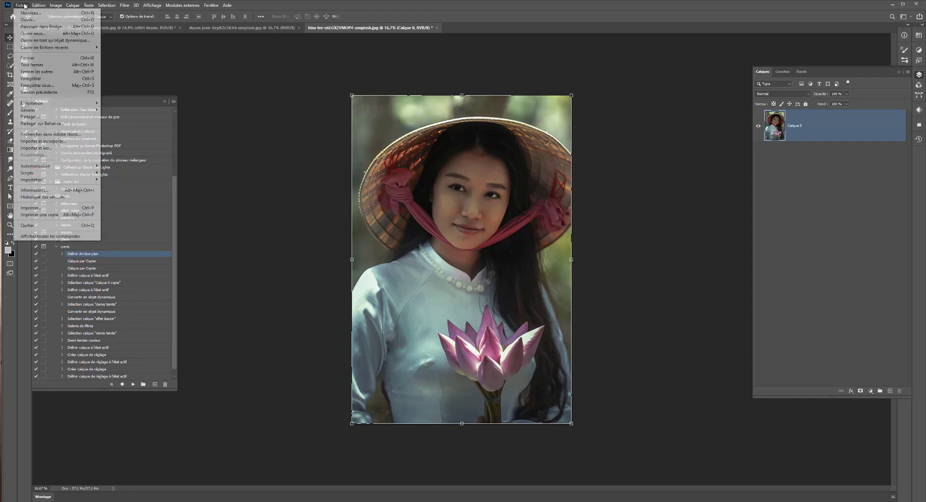
{"action": "left_click", "coordinate": [39, 92]}
{"action": "left_click", "coordinate": [134, 384]}
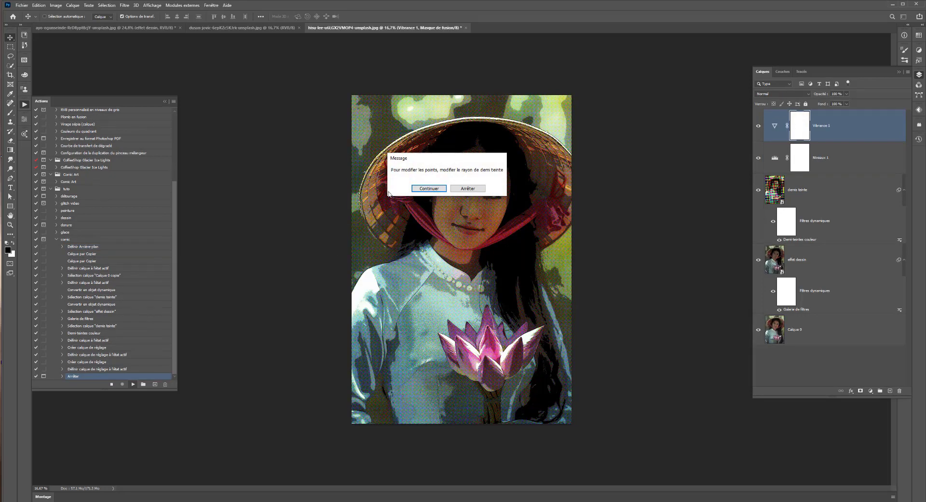
{"action": "left_click", "coordinate": [467, 189]}
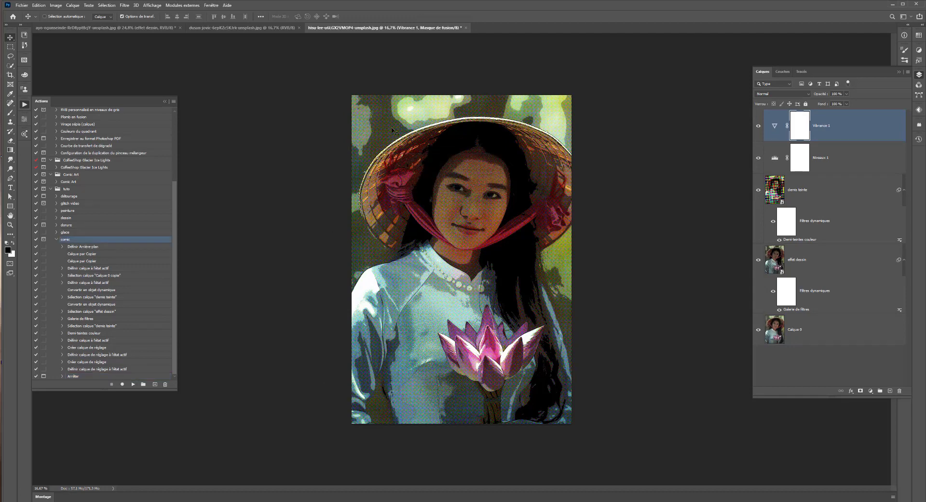
Play the whole comic action on the photo of the white sneakers on cobblestones and dismiss the closing message.
{"action": "left_click", "coordinate": [241, 28]}
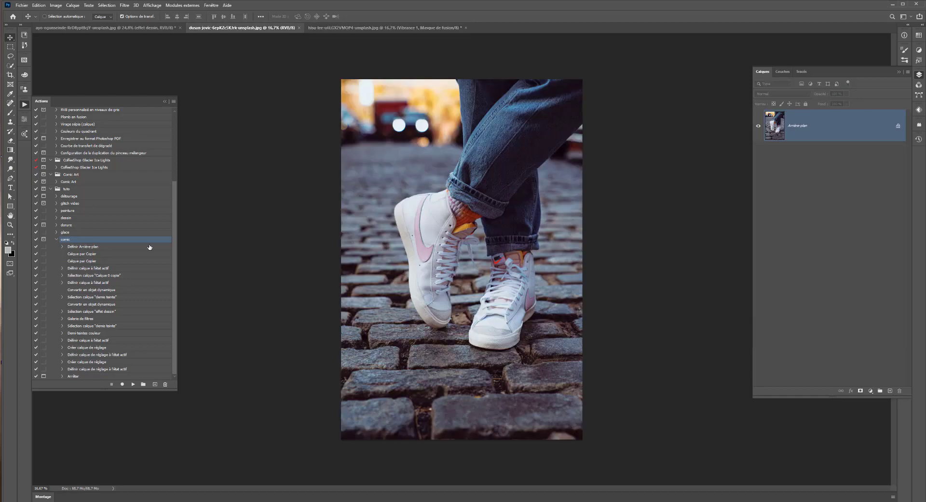
{"action": "left_click", "coordinate": [133, 384]}
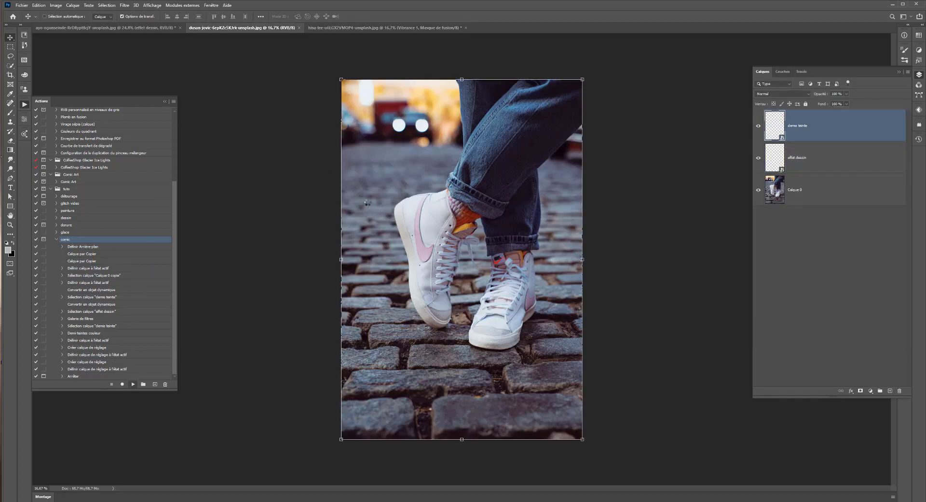
{"action": "left_click", "coordinate": [465, 189]}
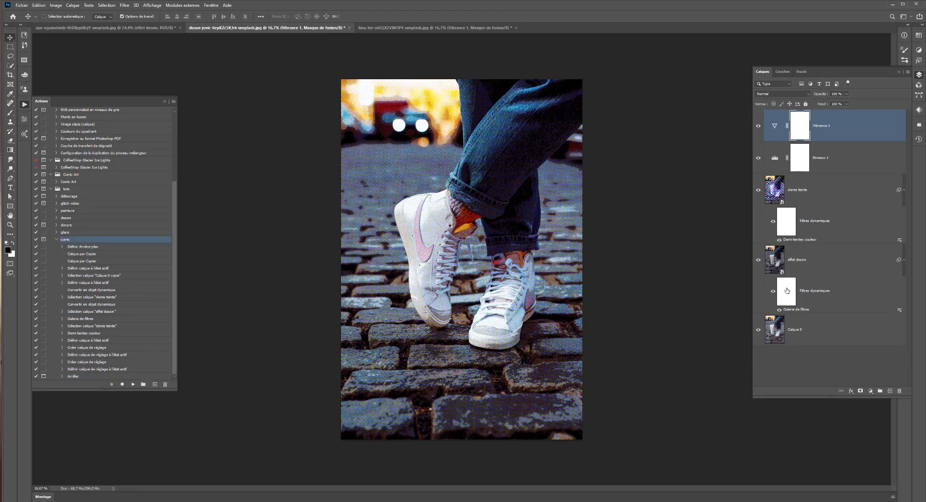
Set the Postérisation of the Contour postérisé smart filter on the effet dessin layer to 0.
{"action": "double_click", "coordinate": [801, 311]}
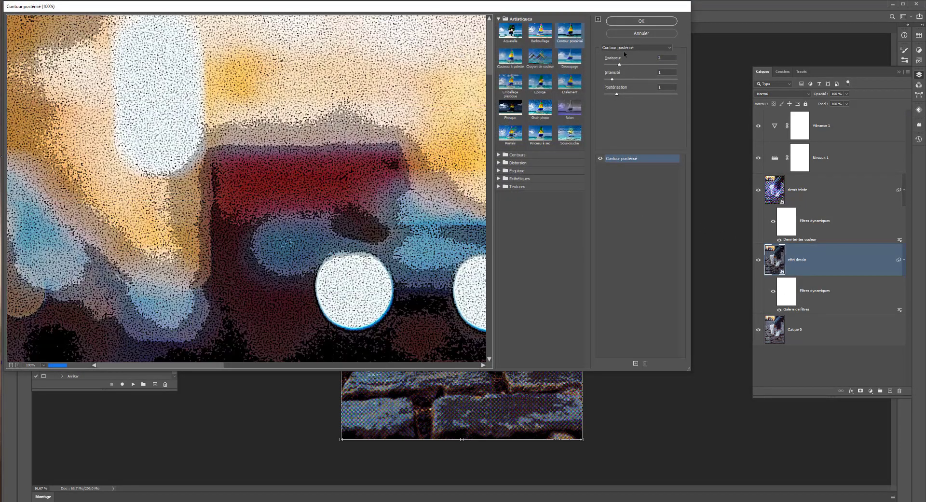
{"action": "left_click_drag", "start_coordinate": [617, 94], "coordinate": [605, 93]}
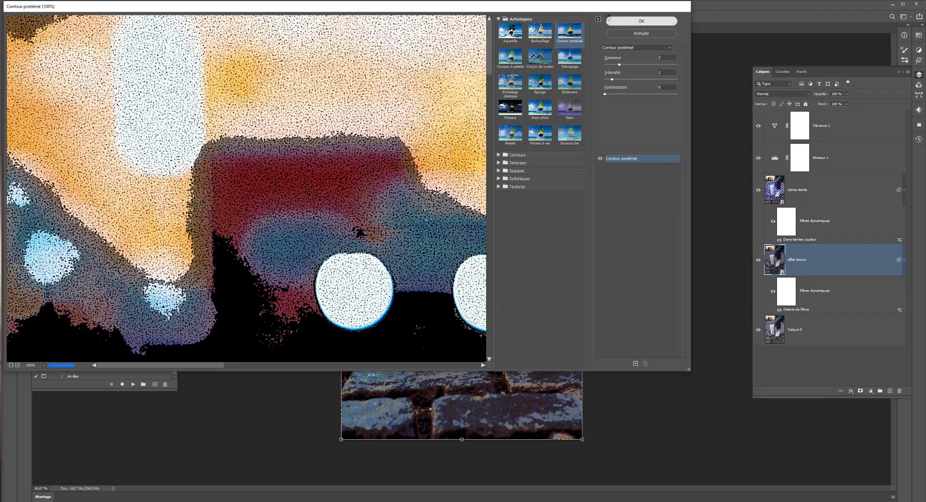
{"action": "key", "text": "Return"}
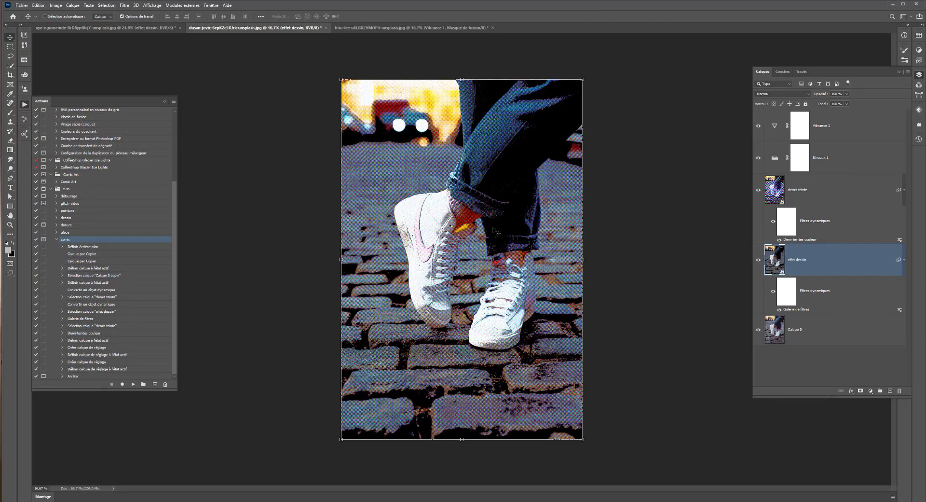
{"action": "scroll", "coordinate": [494, 229], "scroll_direction": "up", "scroll_amount": 1}
{"action": "scroll", "coordinate": [495, 231], "scroll_direction": "down", "scroll_amount": 1}
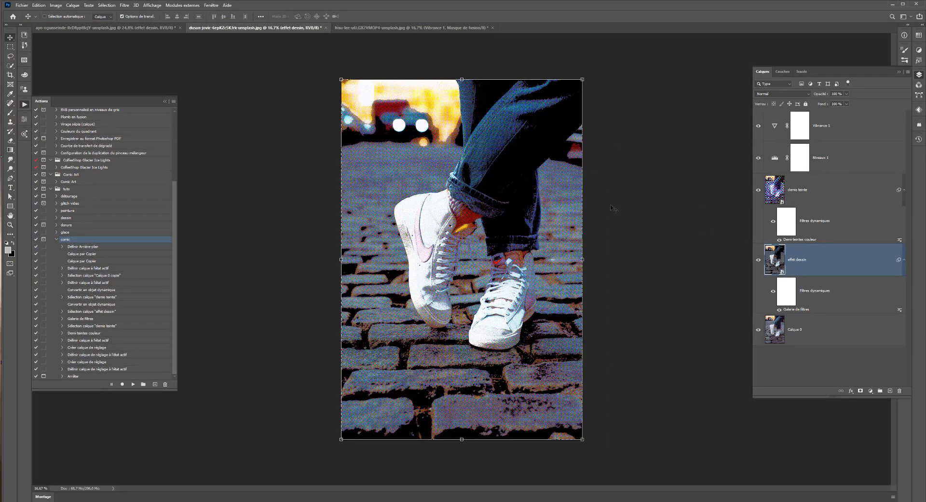
Try a maximum radius of 20 pixels for the Demi-teintes couleur filter on the demi teinte layer, and settle on 25 pixels.
{"action": "left_click", "coordinate": [810, 240]}
{"action": "double_click", "coordinate": [811, 239]}
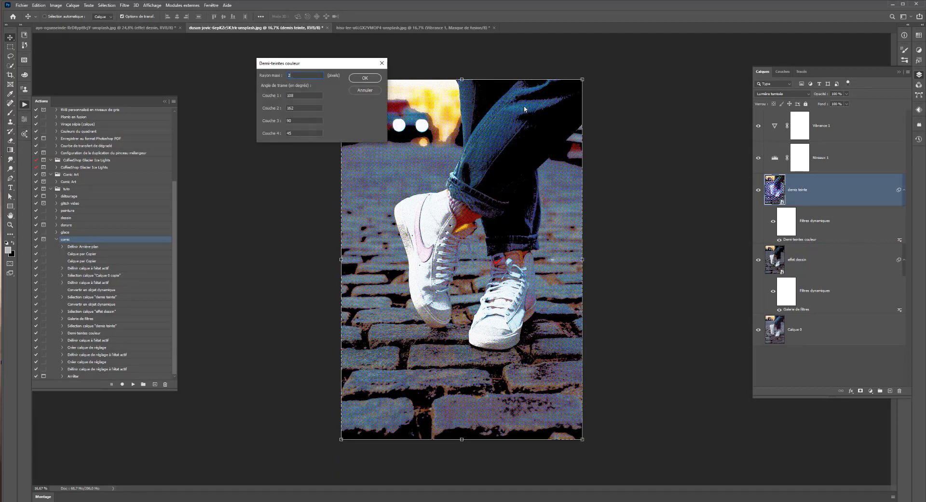
{"action": "type", "text": "2"}
{"action": "key", "text": "Return"}
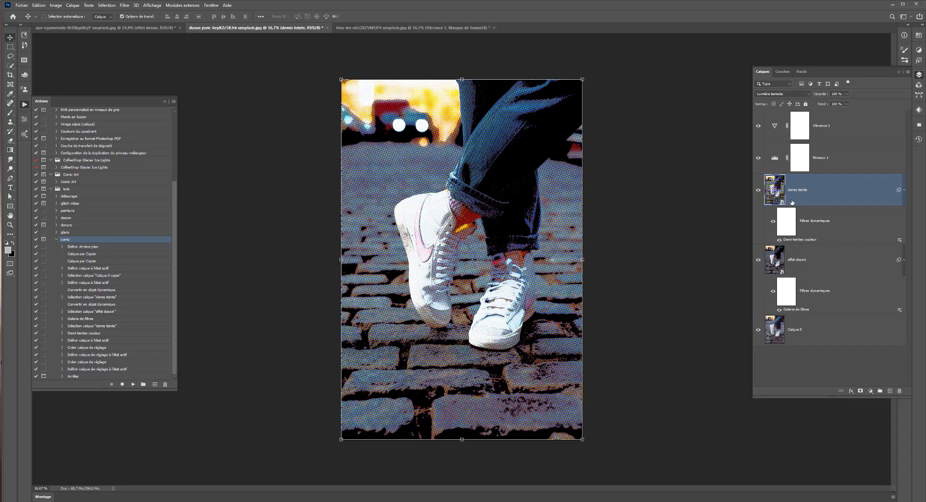
{"action": "double_click", "coordinate": [801, 239]}
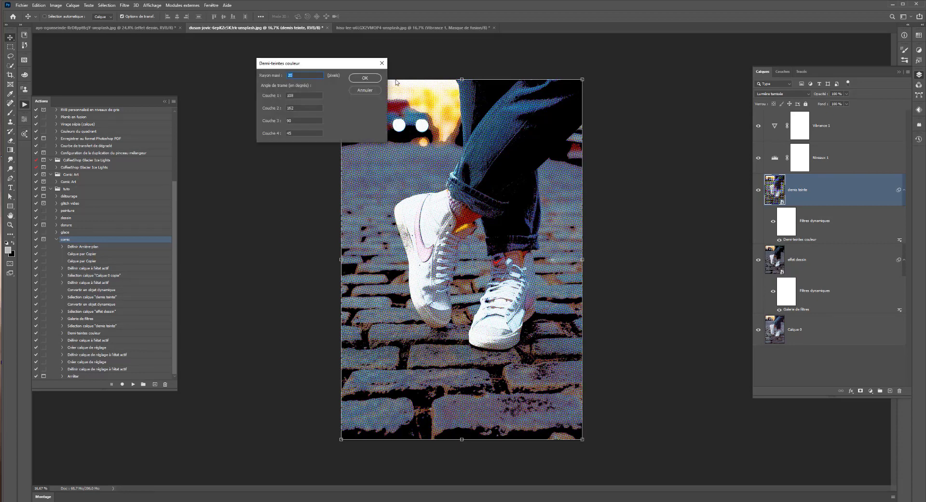
{"action": "type", "text": "25"}
{"action": "key", "text": "Return"}
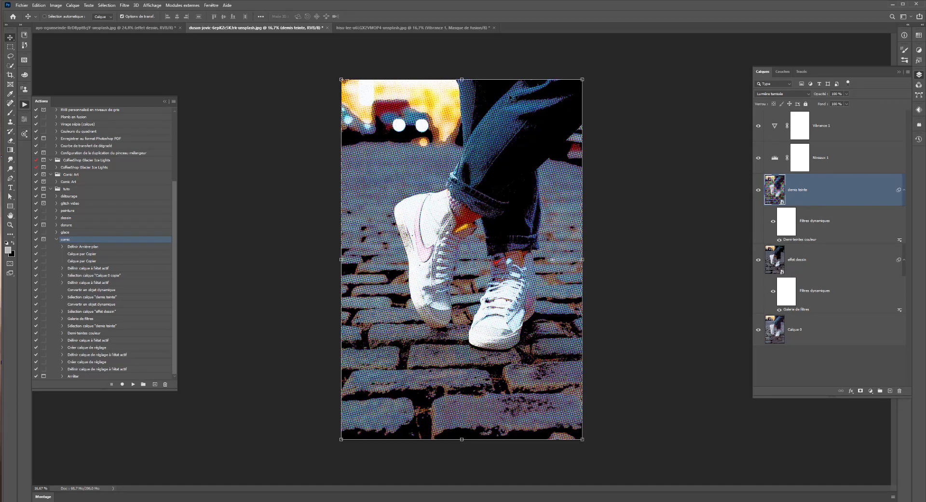